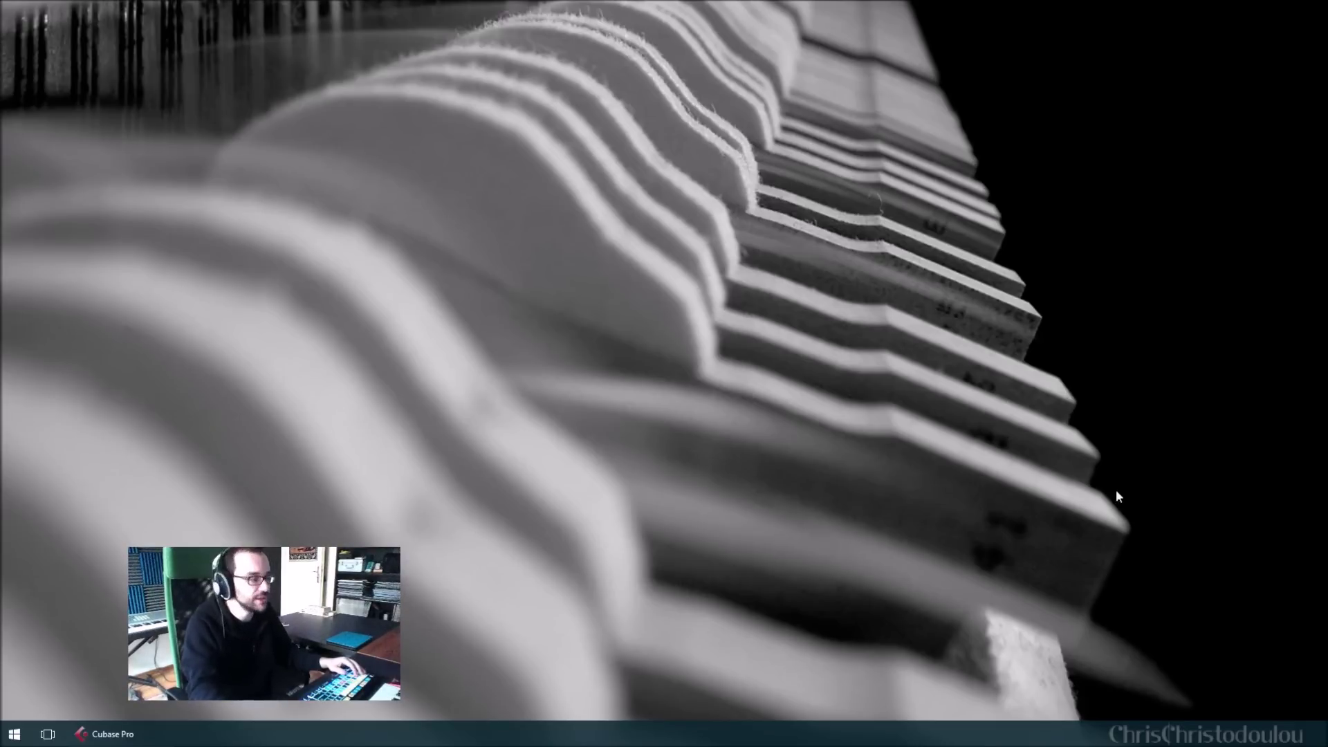
Restore the untitled Cubase Pro project window from the taskbar
left_click(104, 735)
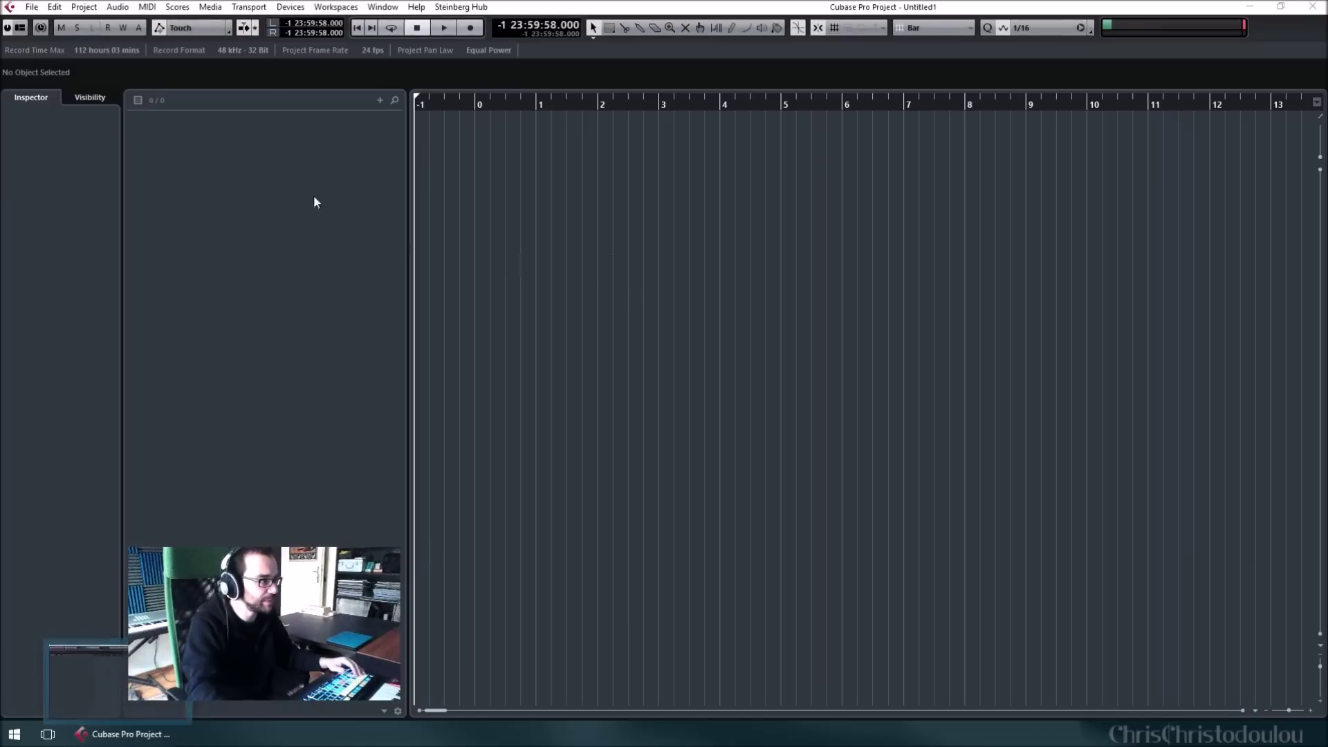
Add an instrument track named BFD3 01 running the BFD3 drum plugin
right_click(339, 138)
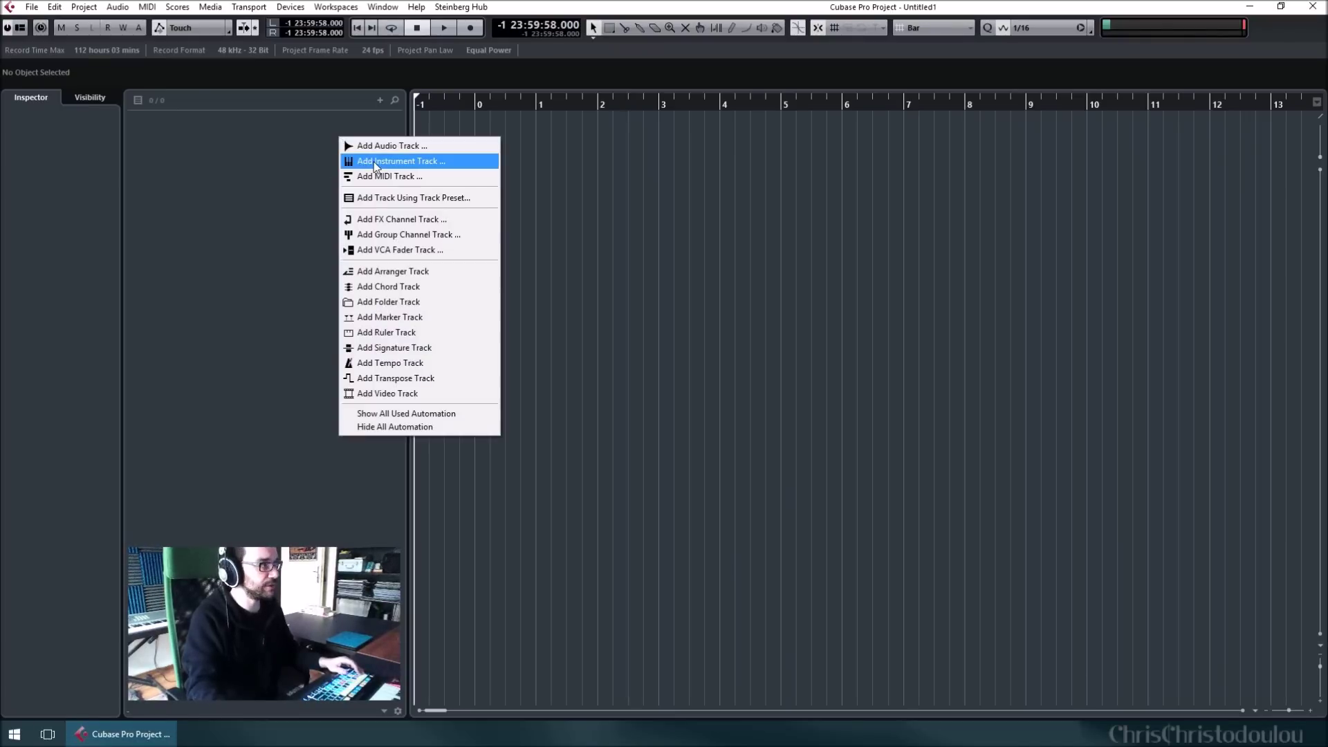
left_click(377, 161)
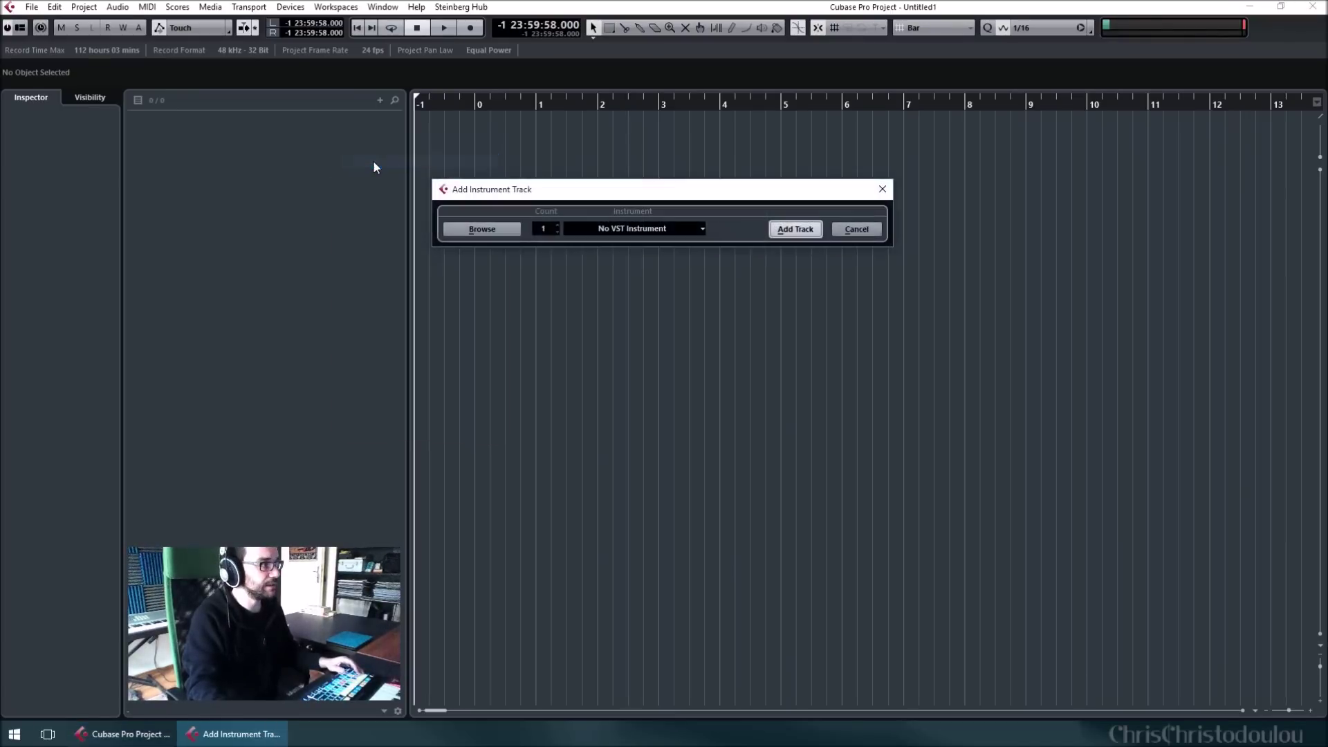
left_click(629, 230)
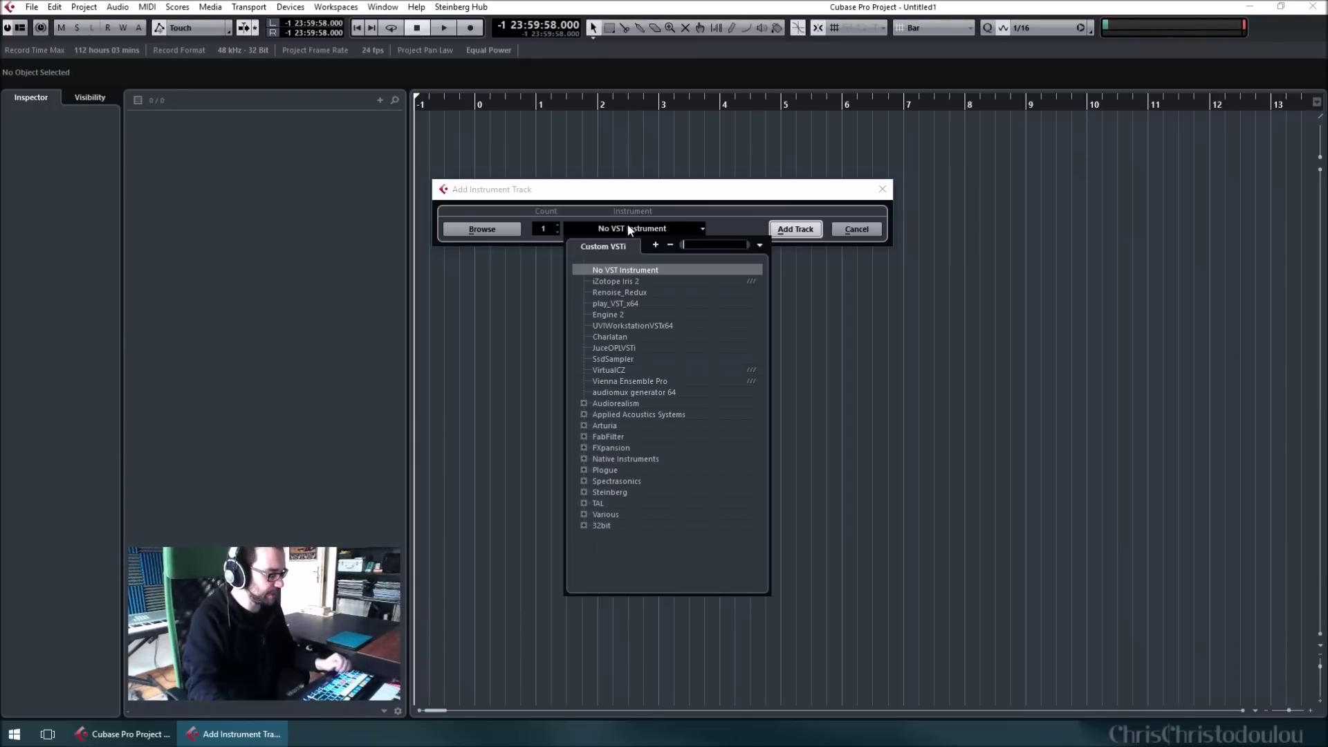
type("bfd")
key("Return")
left_click(796, 229)
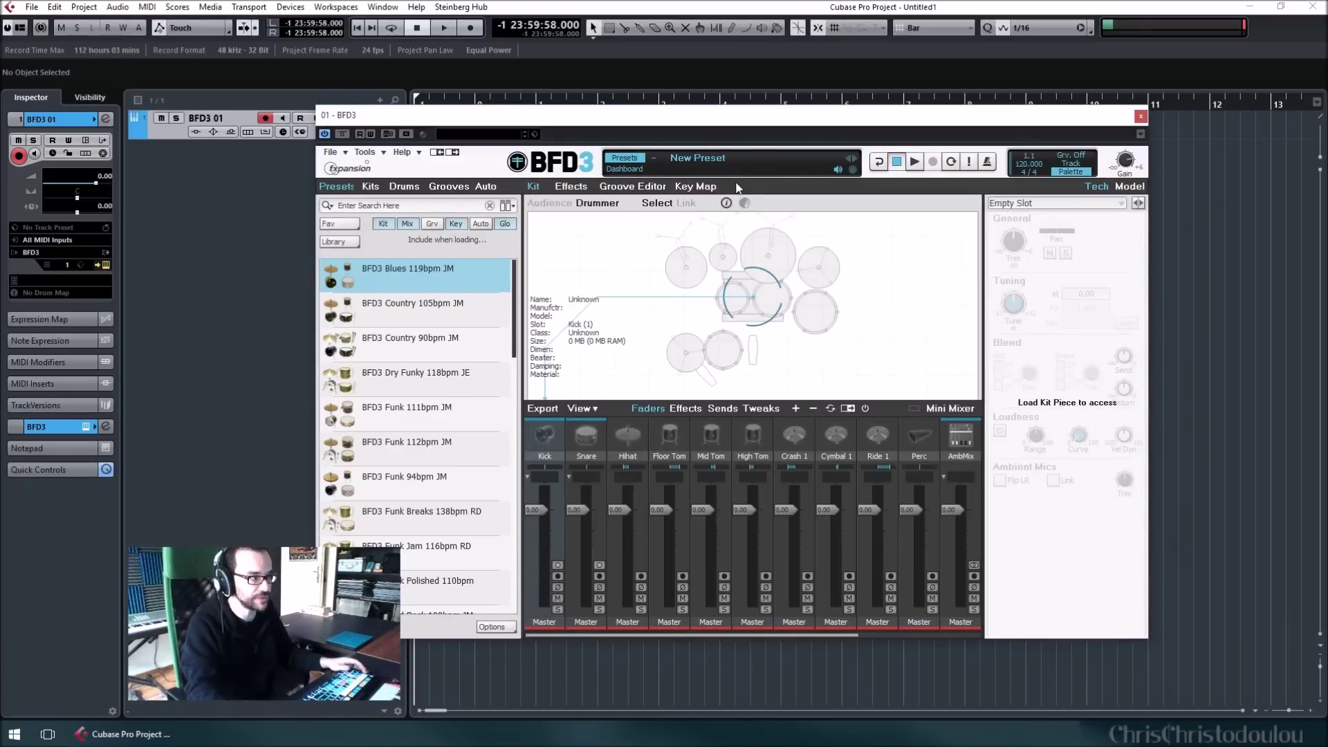
Move the BFD3 window to the right, show its Kits list, then switch to the Effects view
left_click_drag(735, 122, 766, 168)
left_click(402, 232)
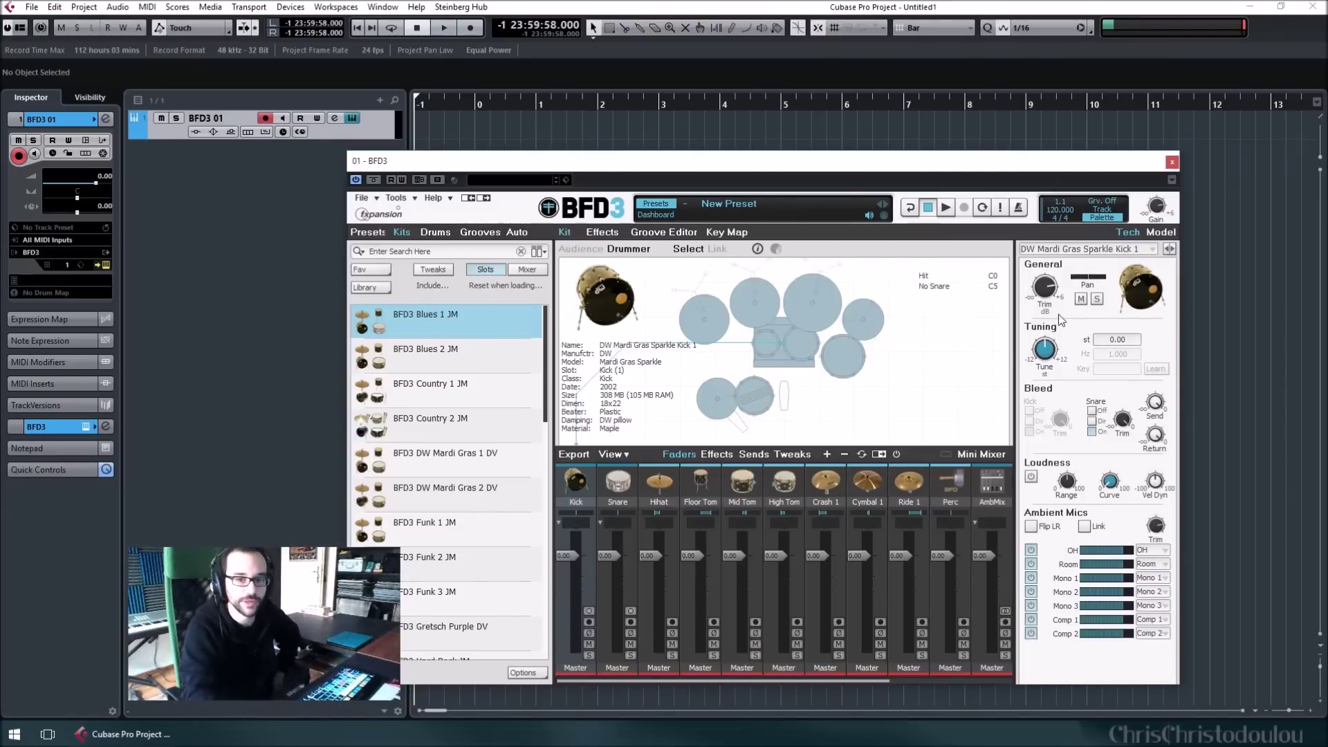
left_click_drag(852, 162, 944, 162)
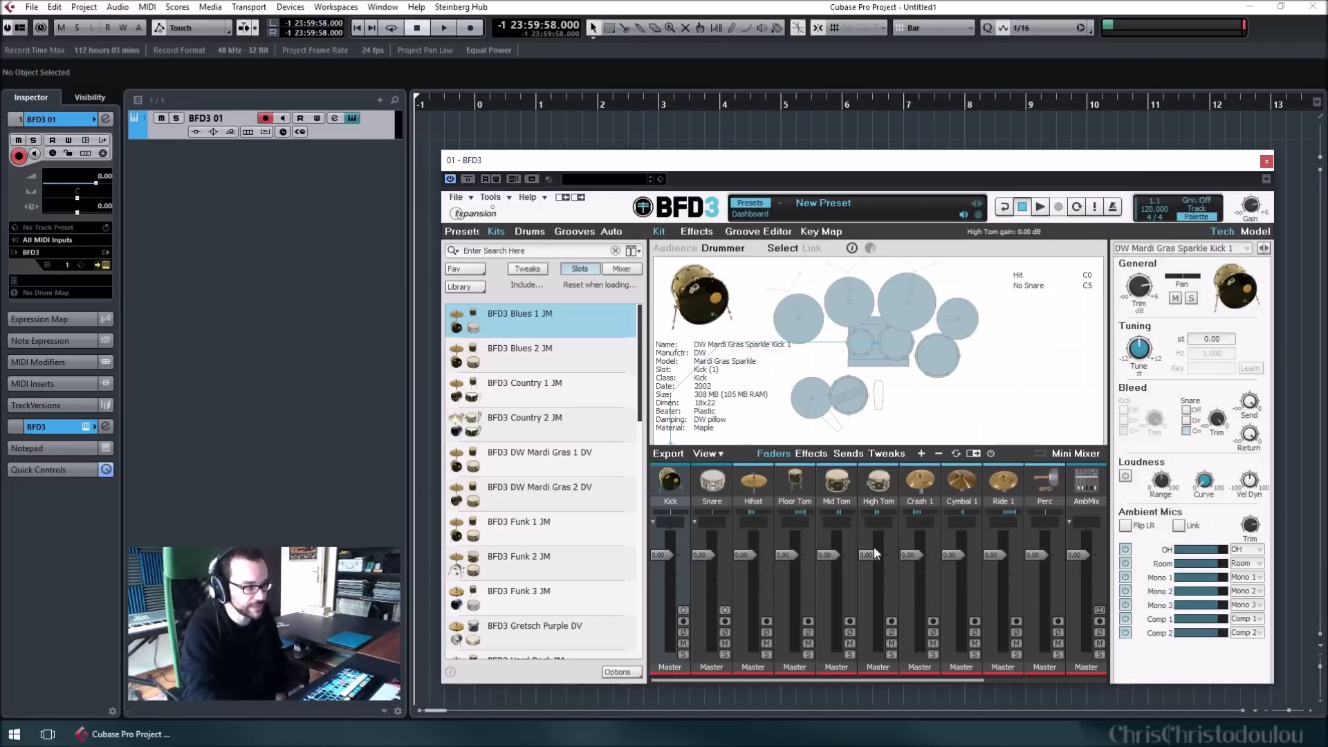
key("ctrl+2")
Show the Floor Tom's effect slots and expand the mini mixer into separate mic channels
left_click(755, 483)
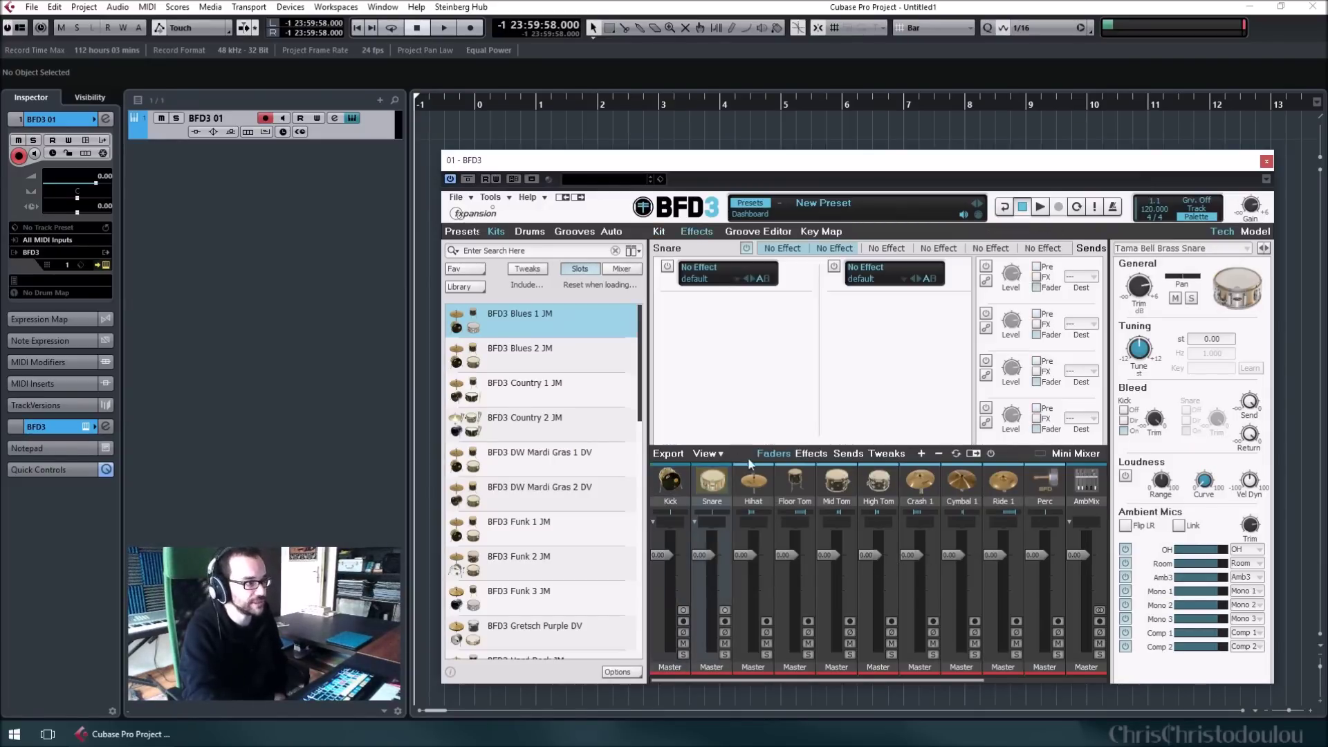
left_click(795, 481)
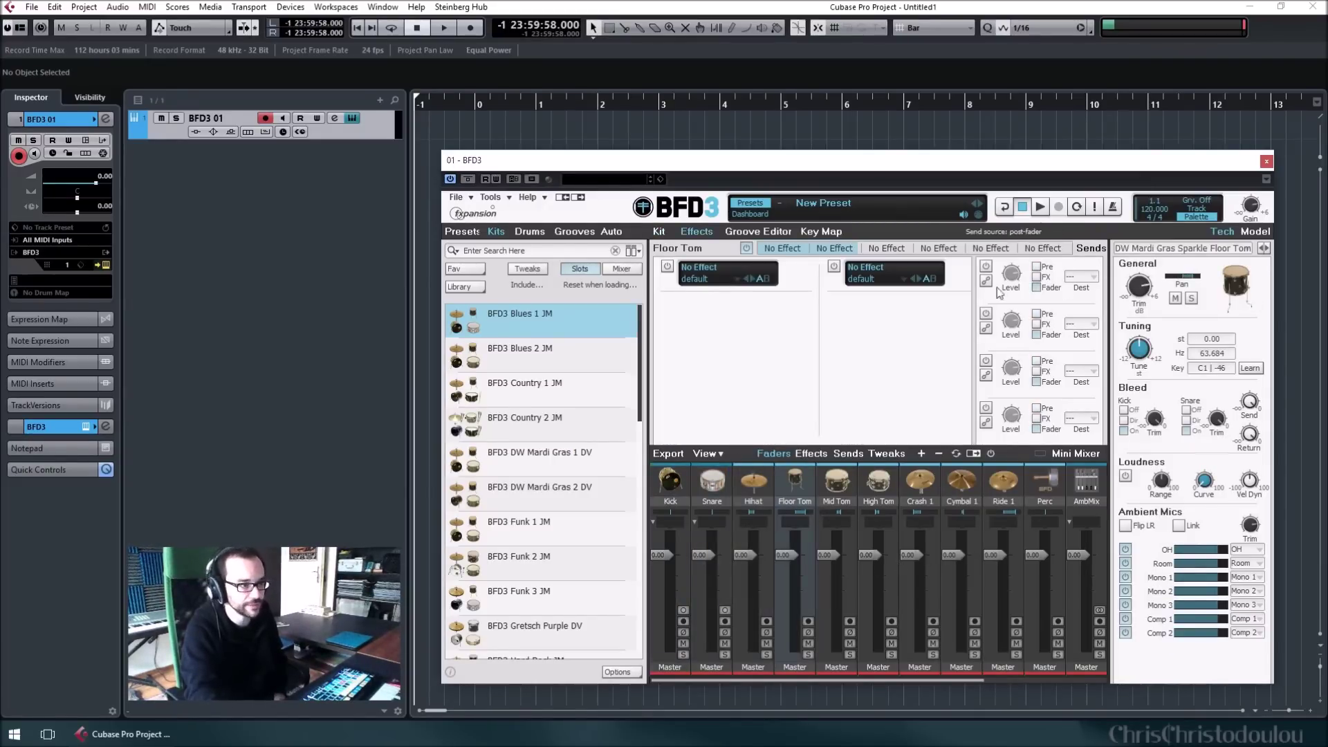
mouse_move(811, 251)
left_mouse_down()
mouse_move(973, 249)
mouse_move(817, 246)
left_mouse_up()
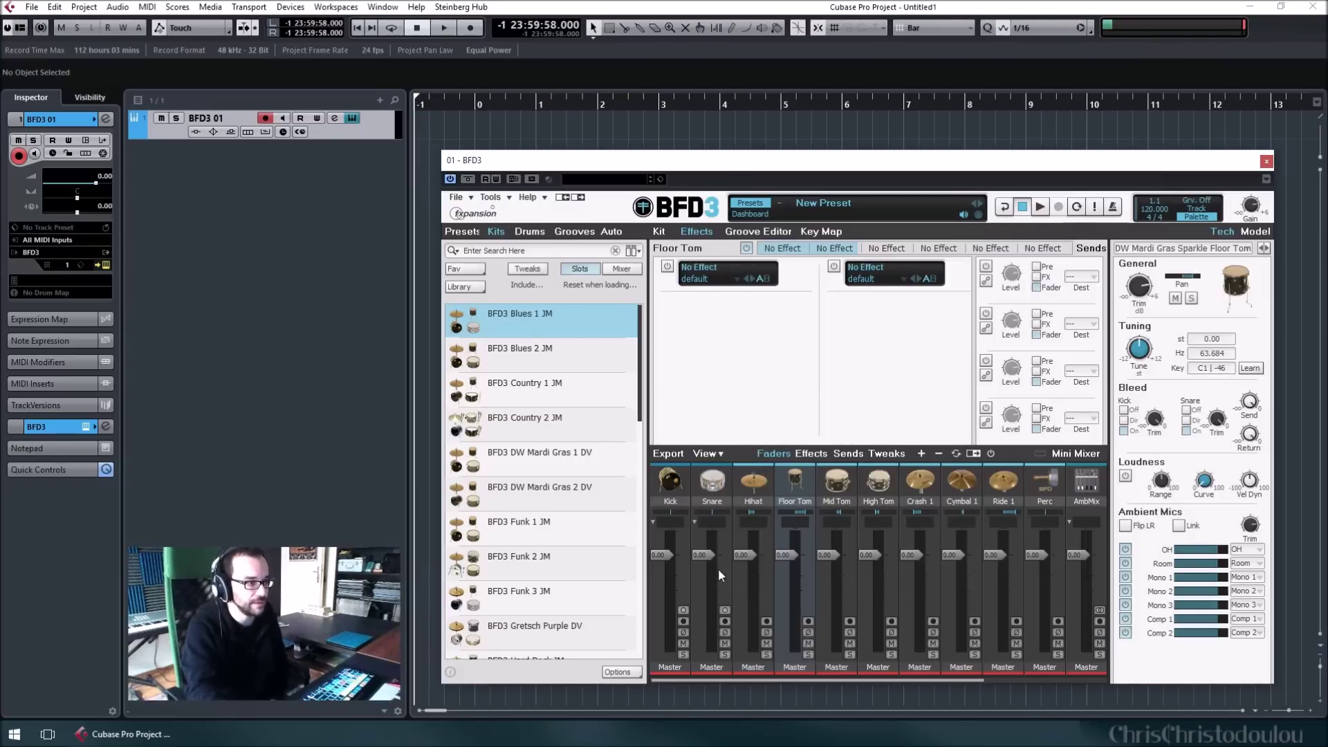
left_click(975, 454)
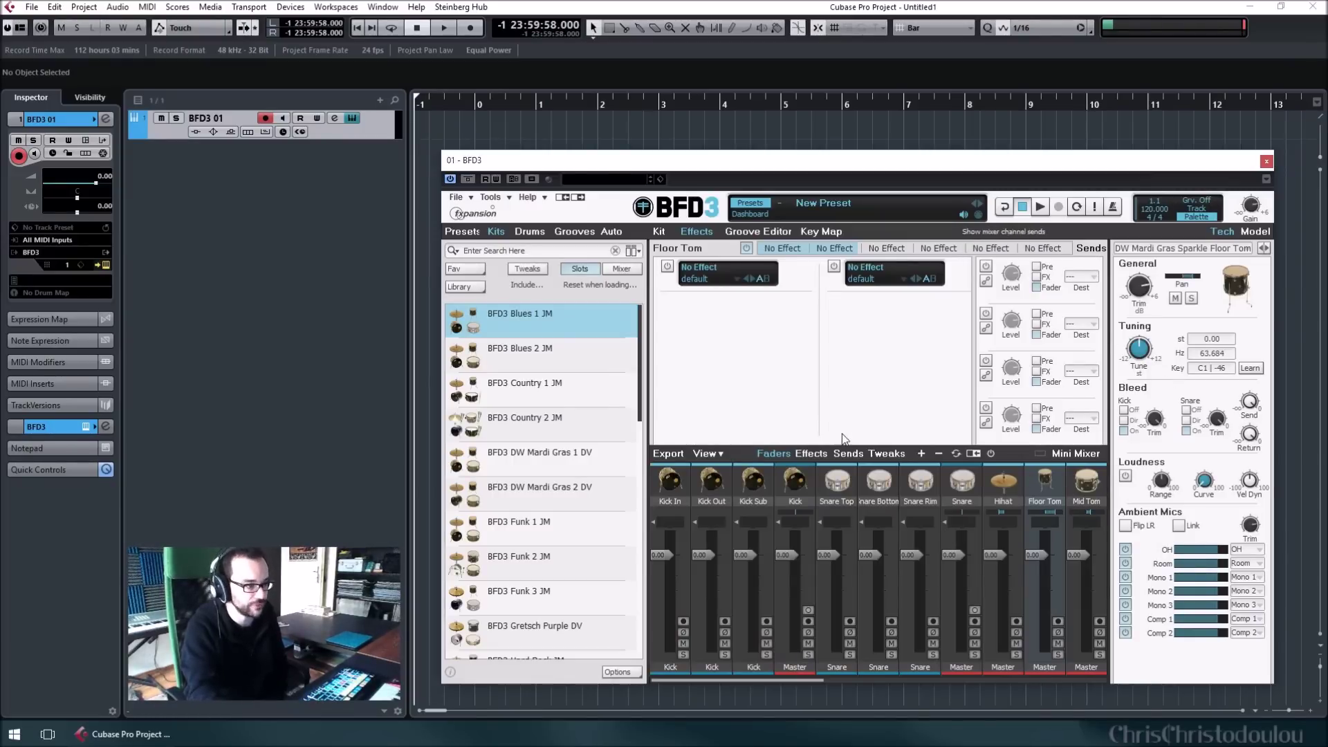
Contract BFD3's mini mixer to one strip per kit piece, Kick through Perc and AmbMix
left_click(974, 454)
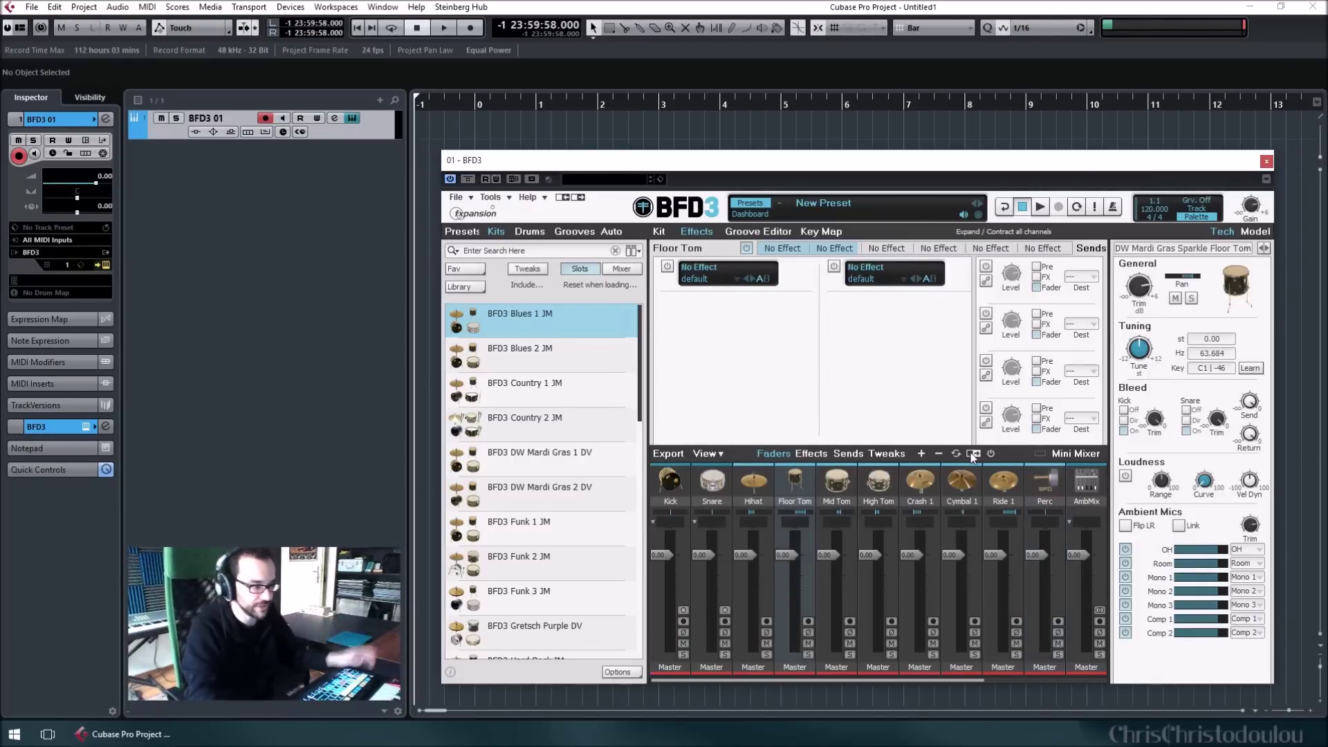
mouse_move(884, 530)
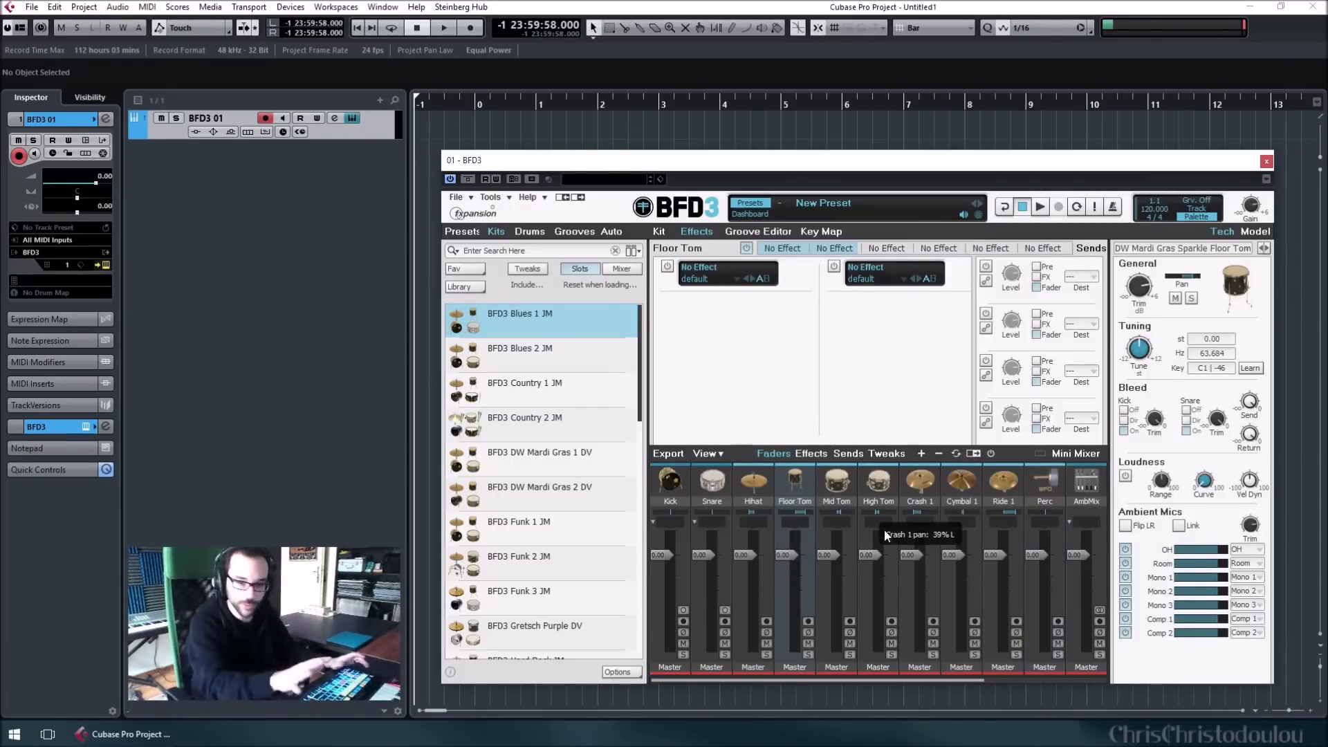
mouse_move(865, 562)
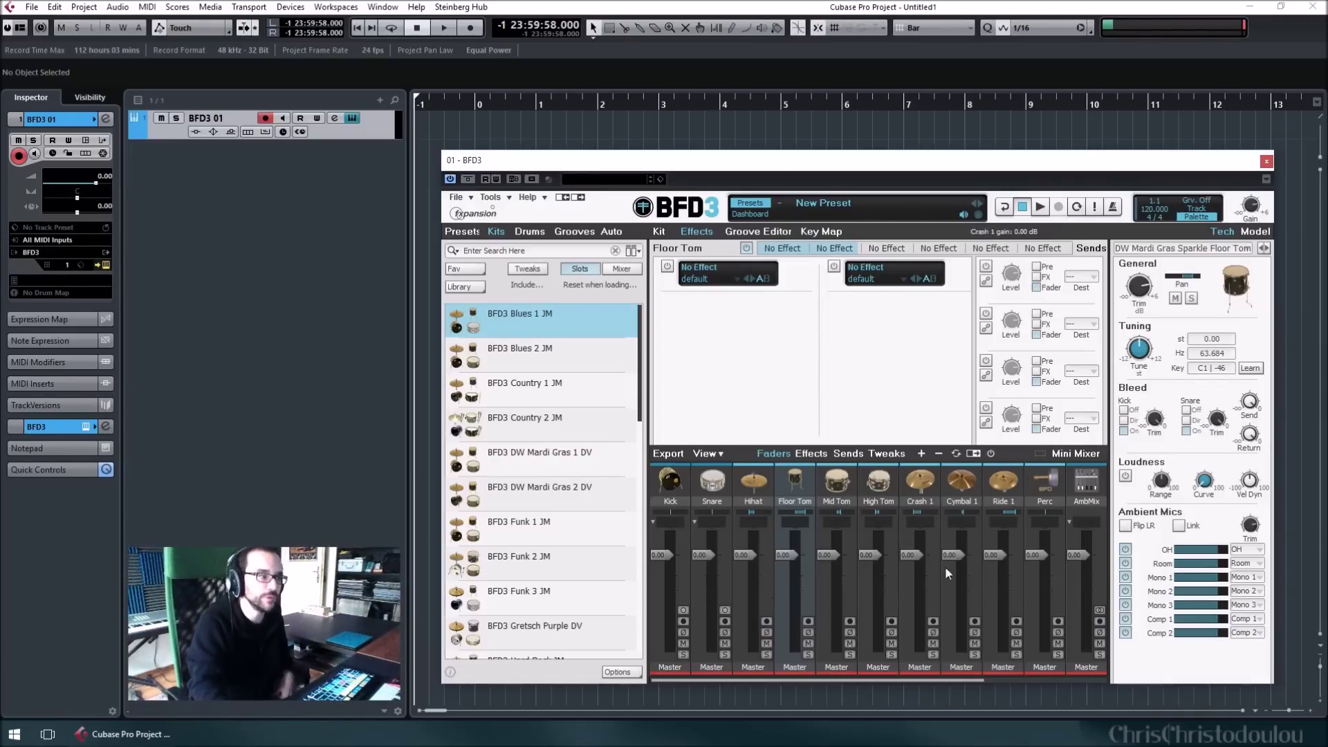
mouse_move(995, 576)
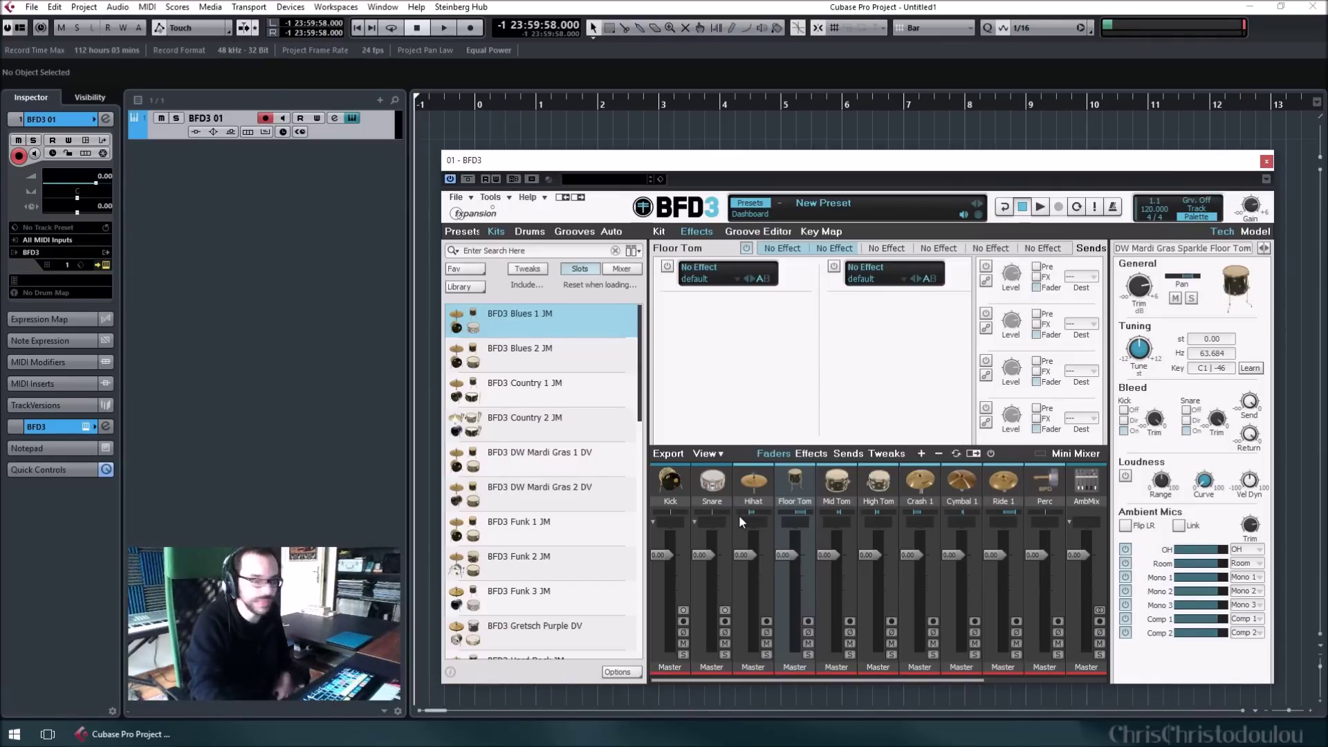
mouse_move(740, 520)
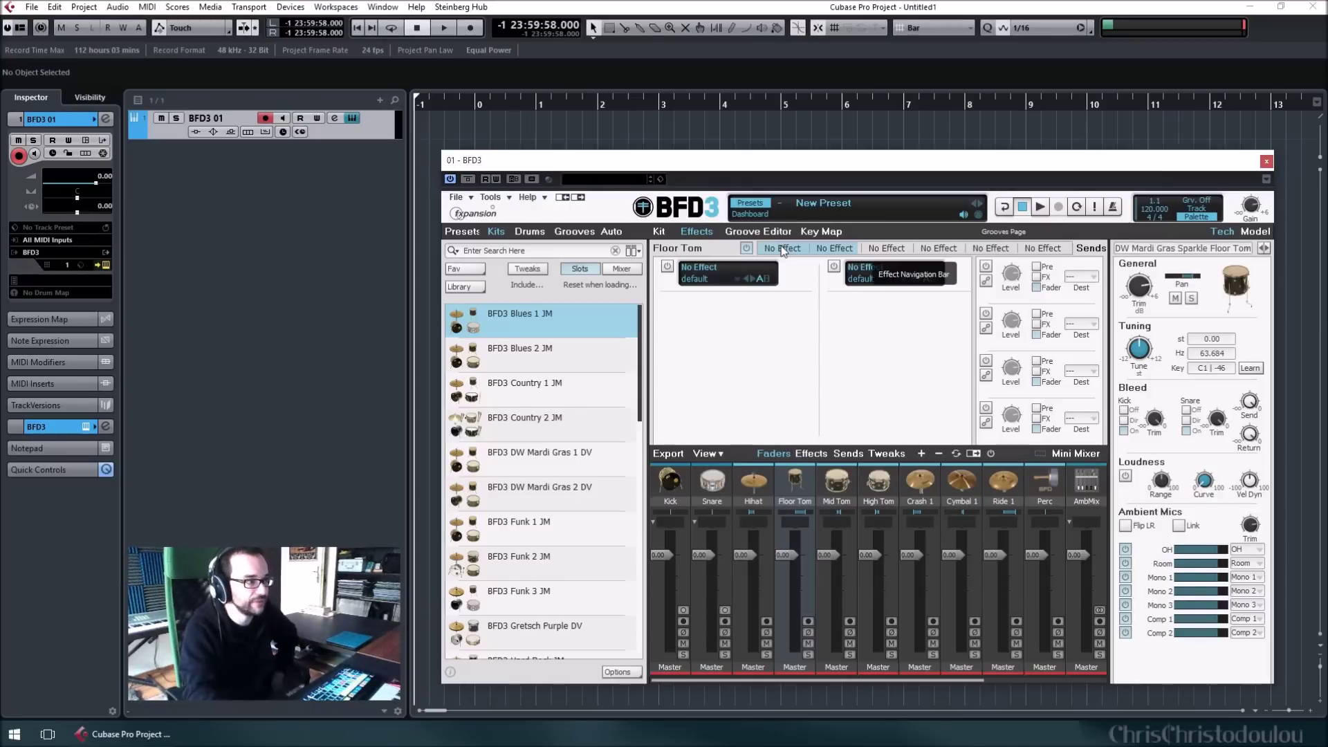
left_click(701, 274)
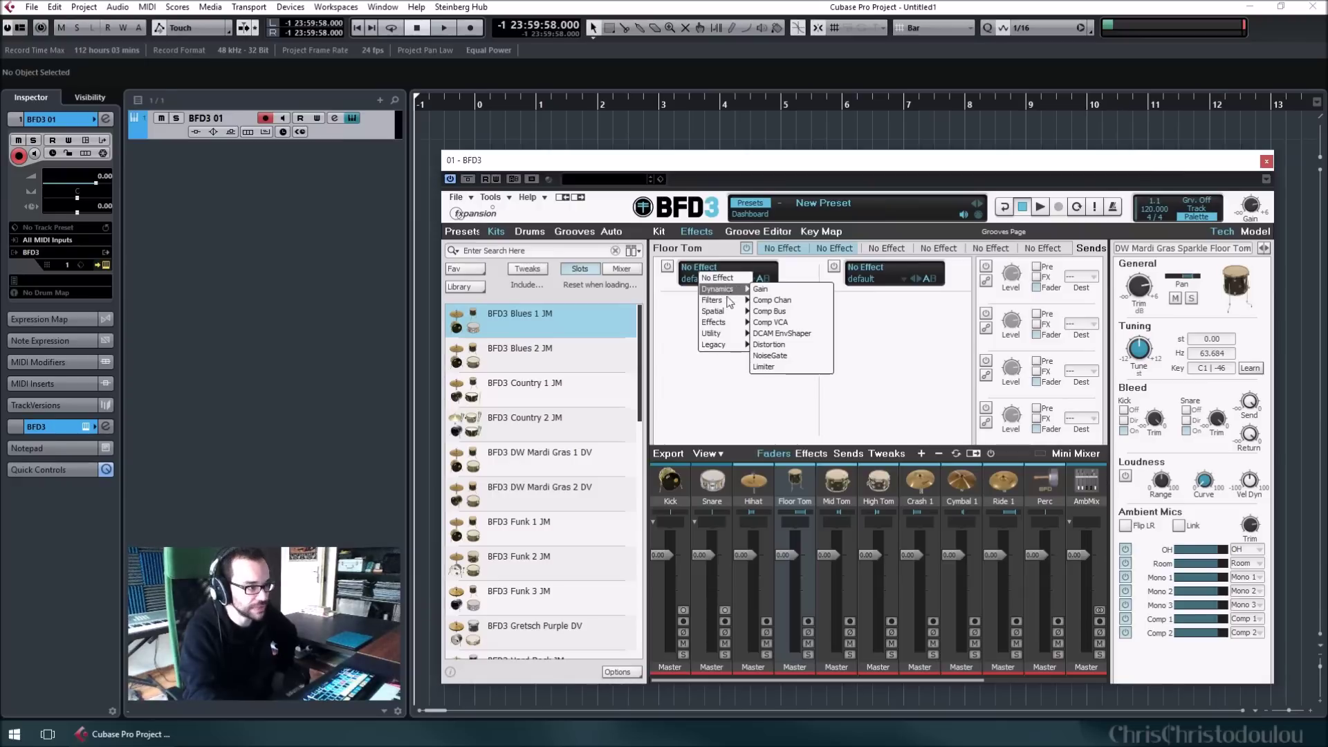
left_click(811, 373)
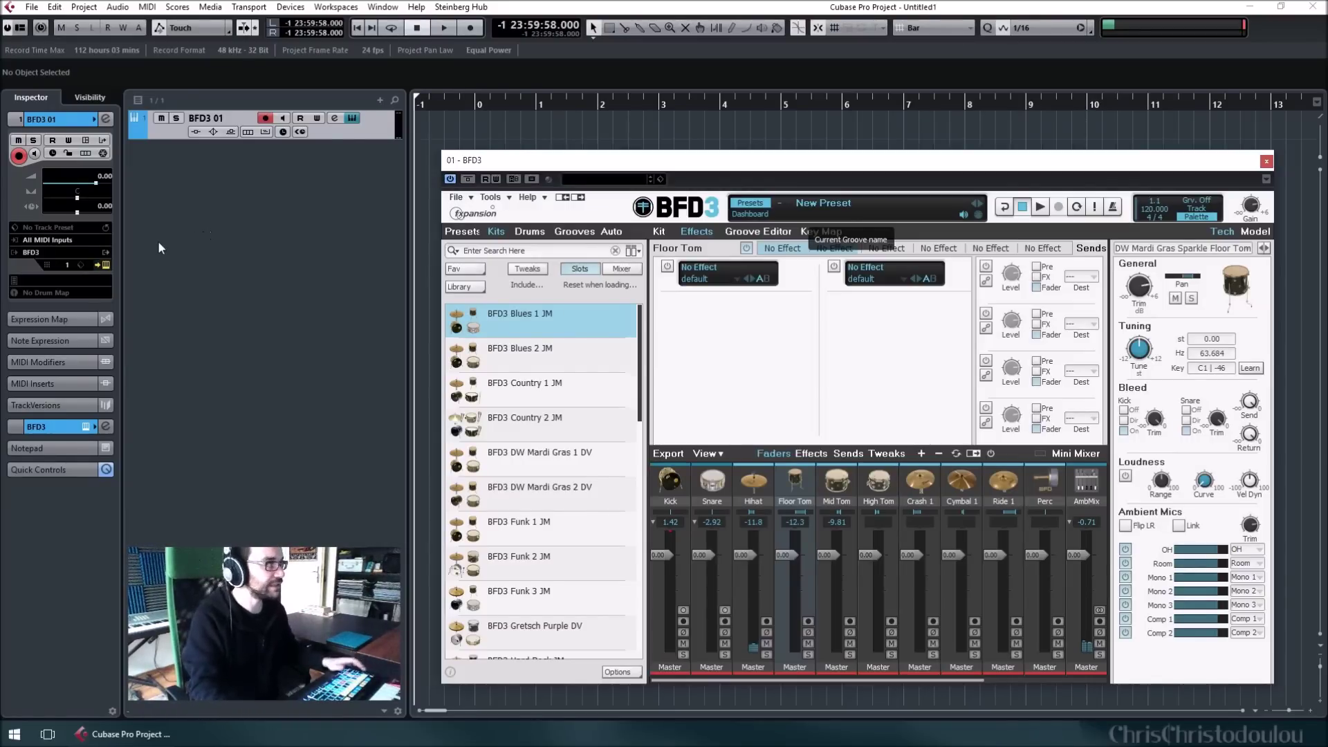
left_click(105, 253)
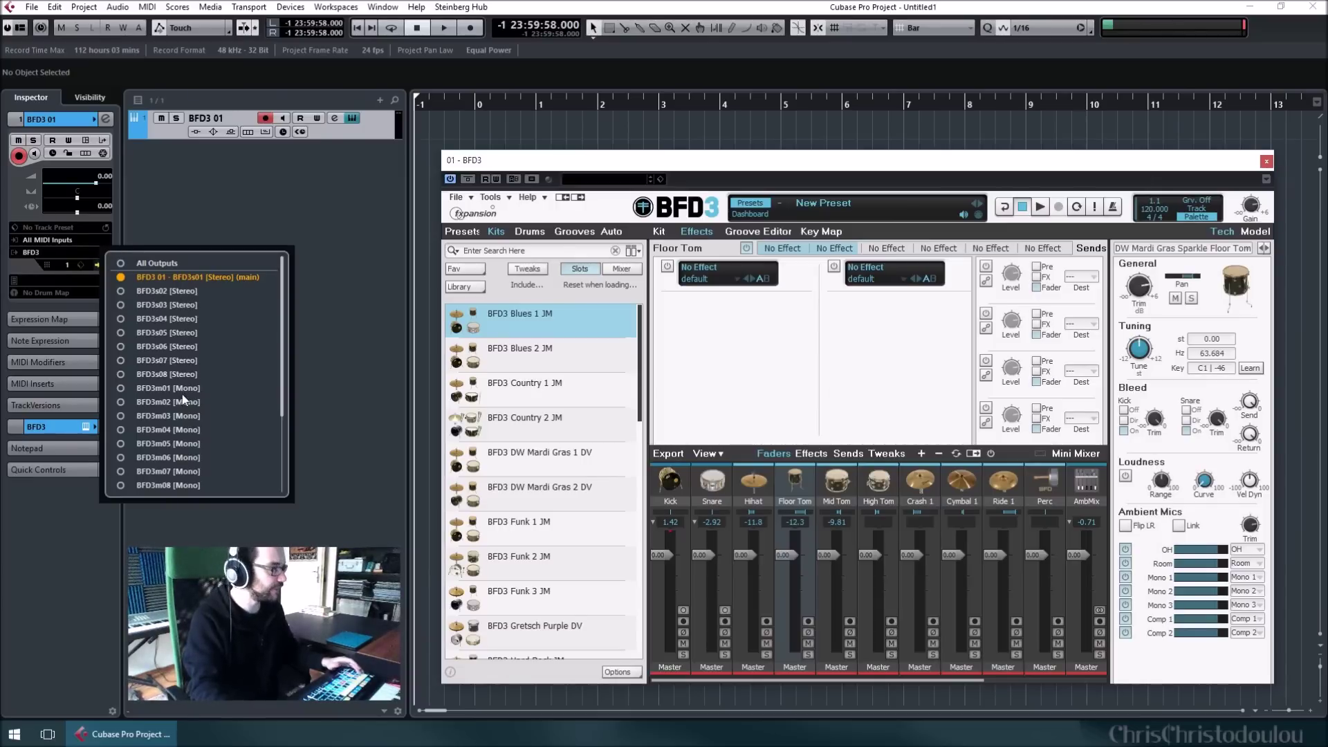
Enable BFD3's stereo outputs 2 through 5 in the Inspector outputs list, then close the list
scroll(202, 413, "down", 2)
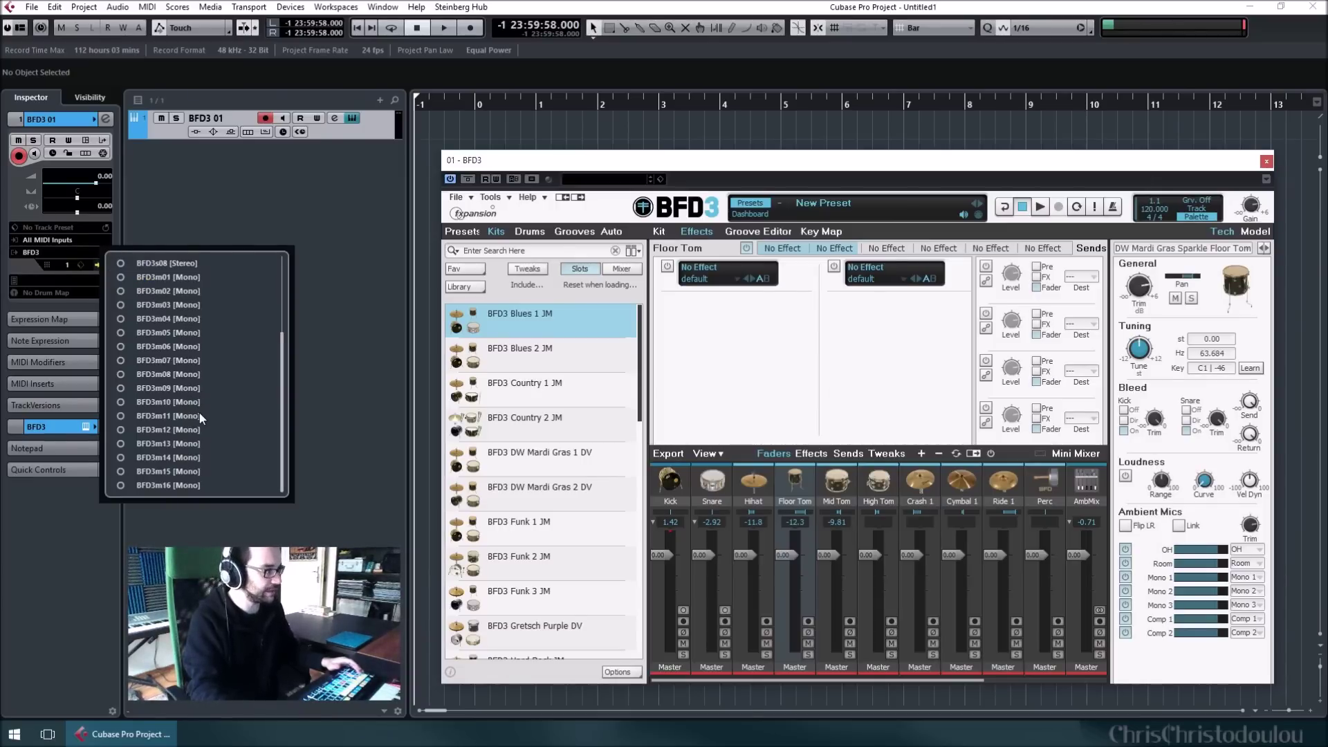
scroll(200, 413, "up", 3)
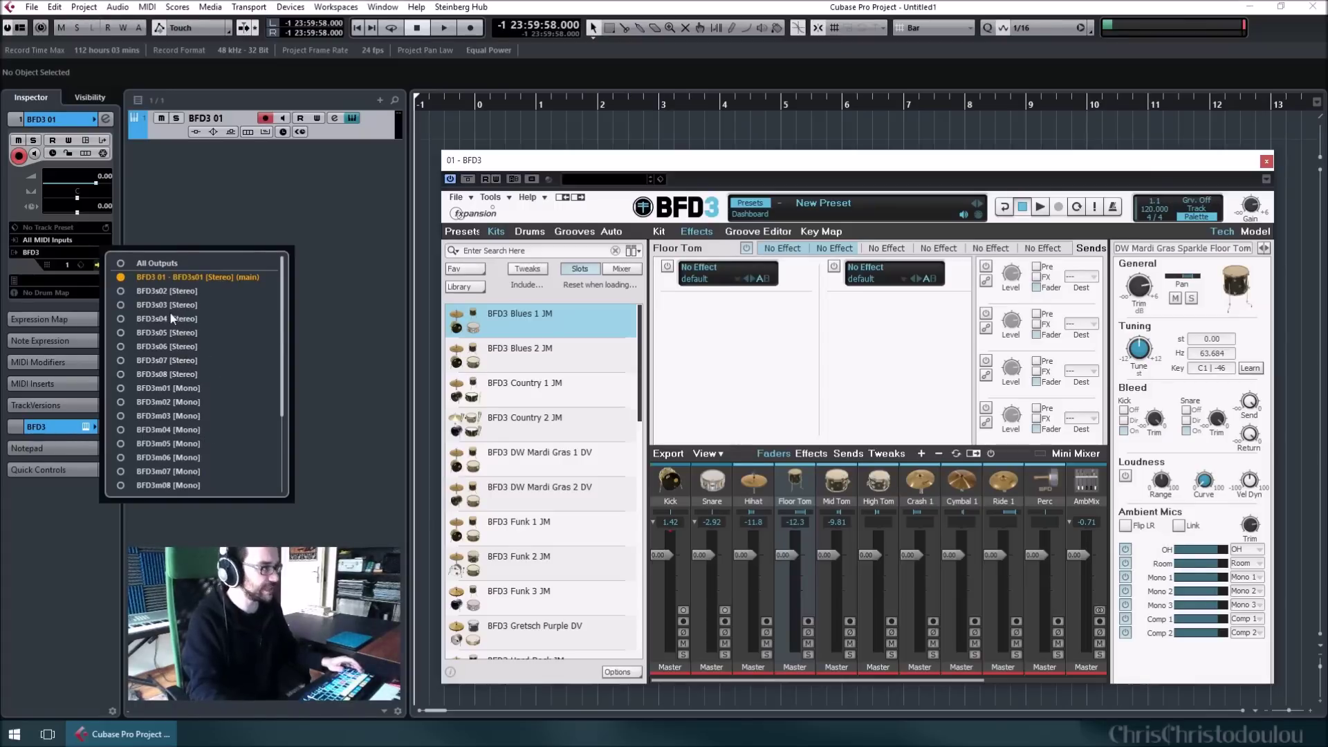
scroll(227, 413, "down", 2)
scroll(227, 413, "up", 3)
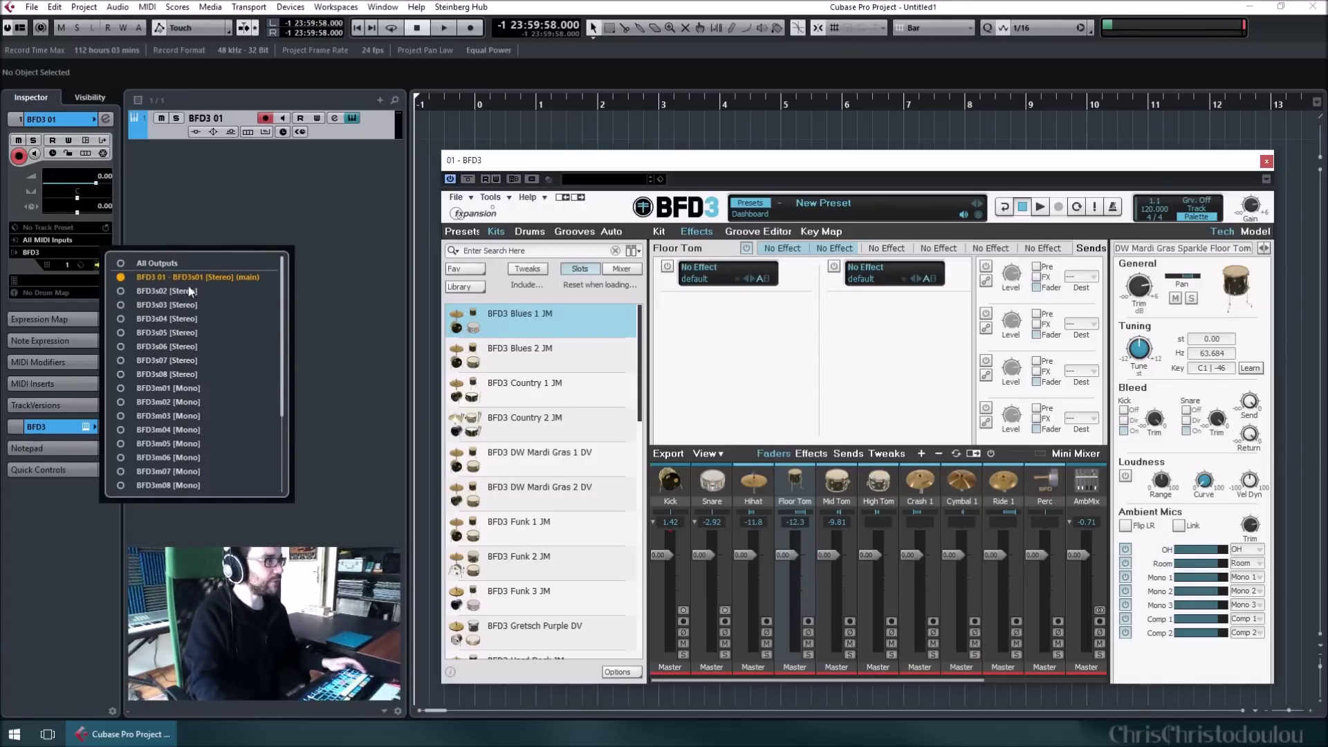
left_click(120, 291)
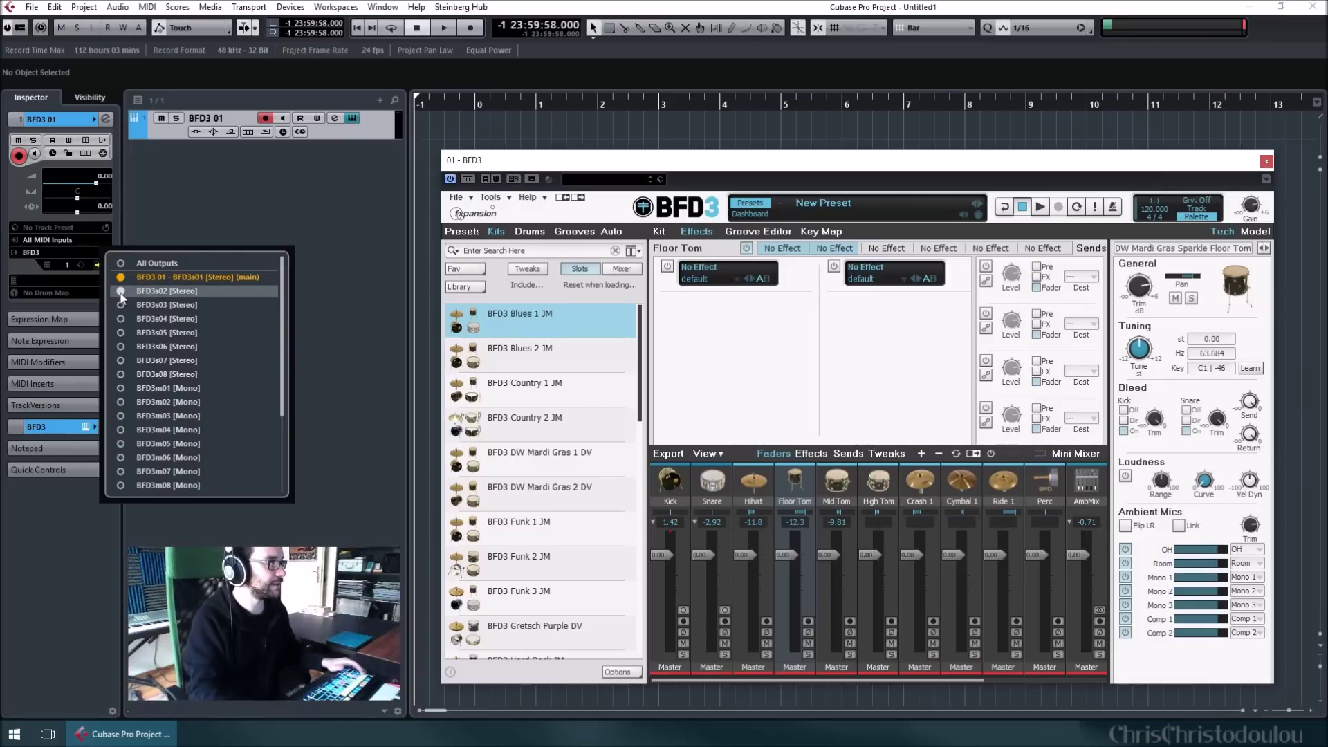
left_click(121, 305)
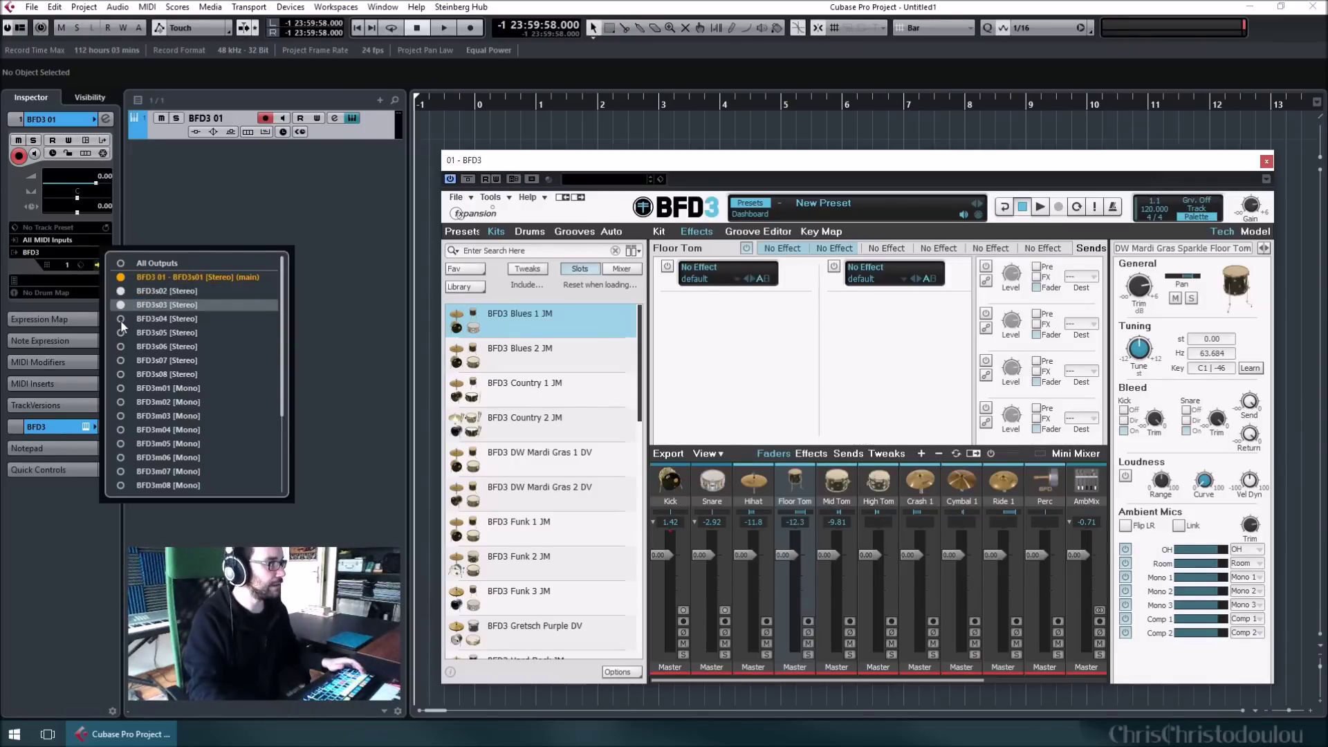
left_click(121, 319)
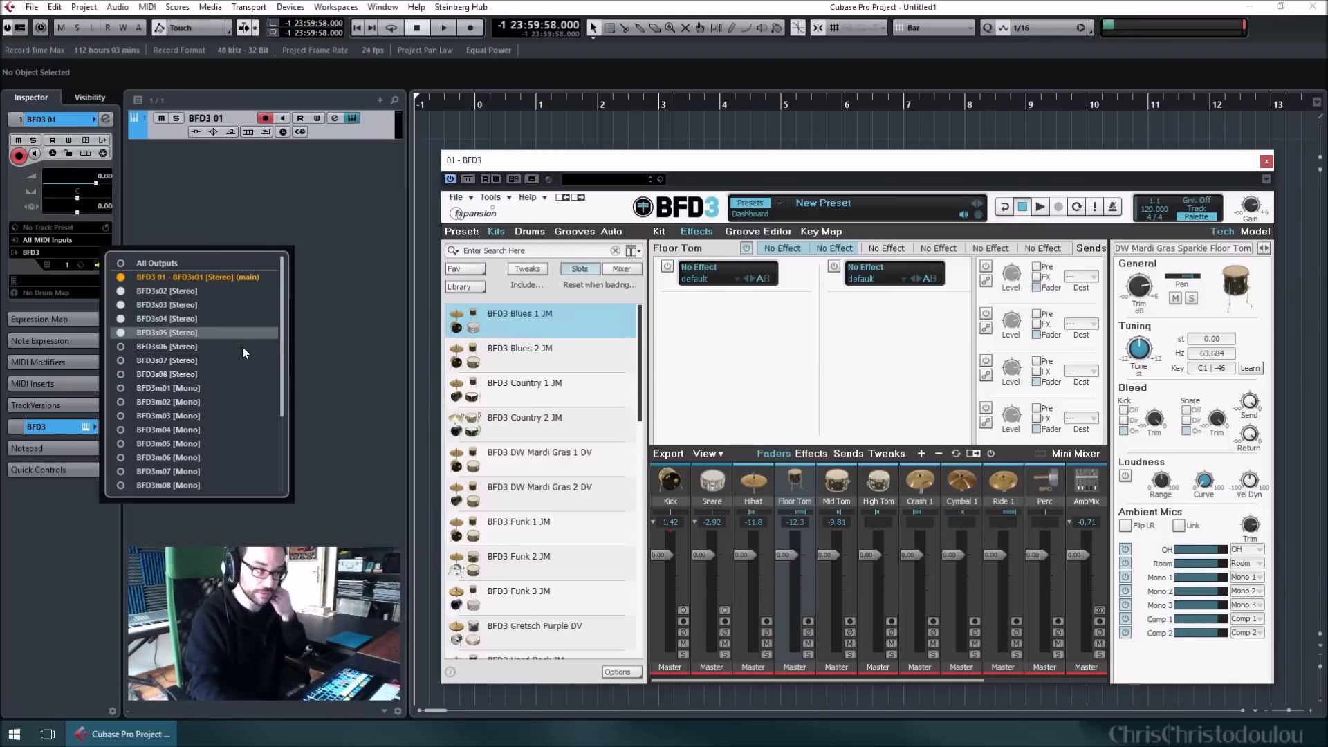
left_click(350, 305)
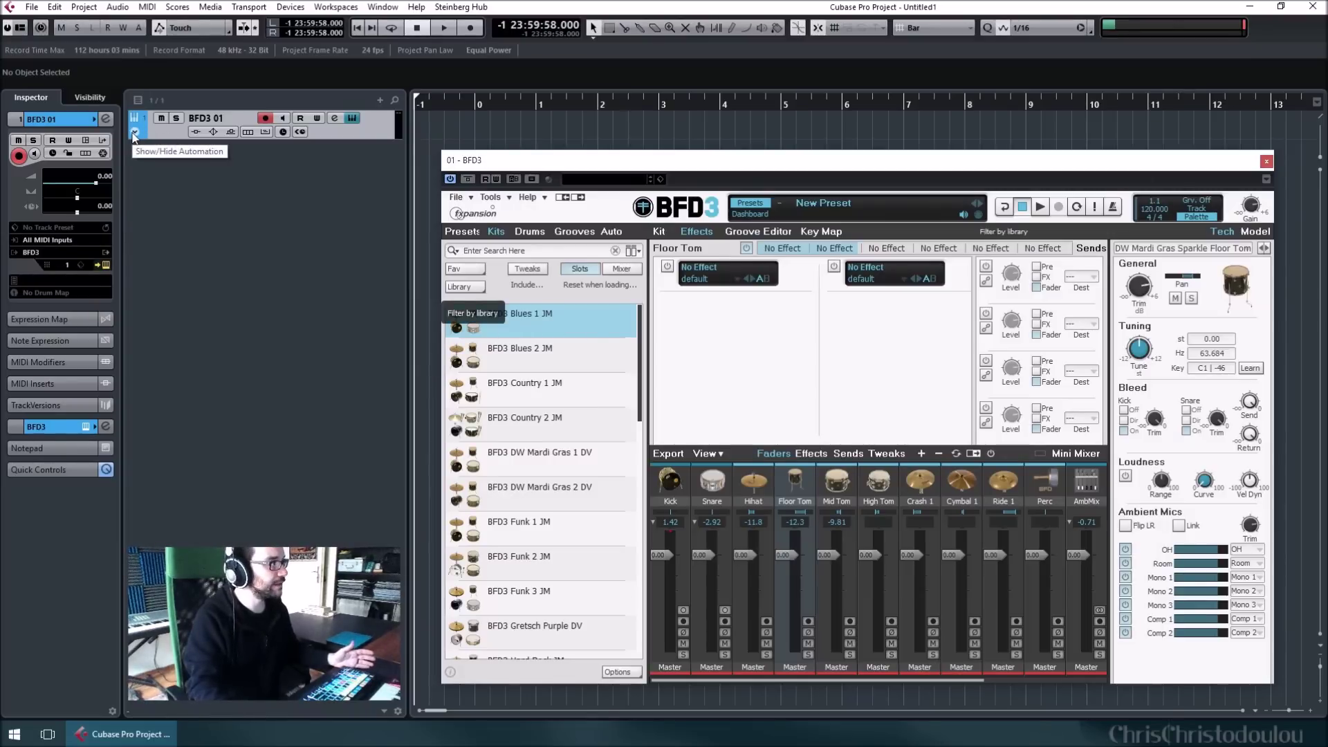
Reveal BFD3's output channels and name the first two Kick and Snare
left_click(136, 133)
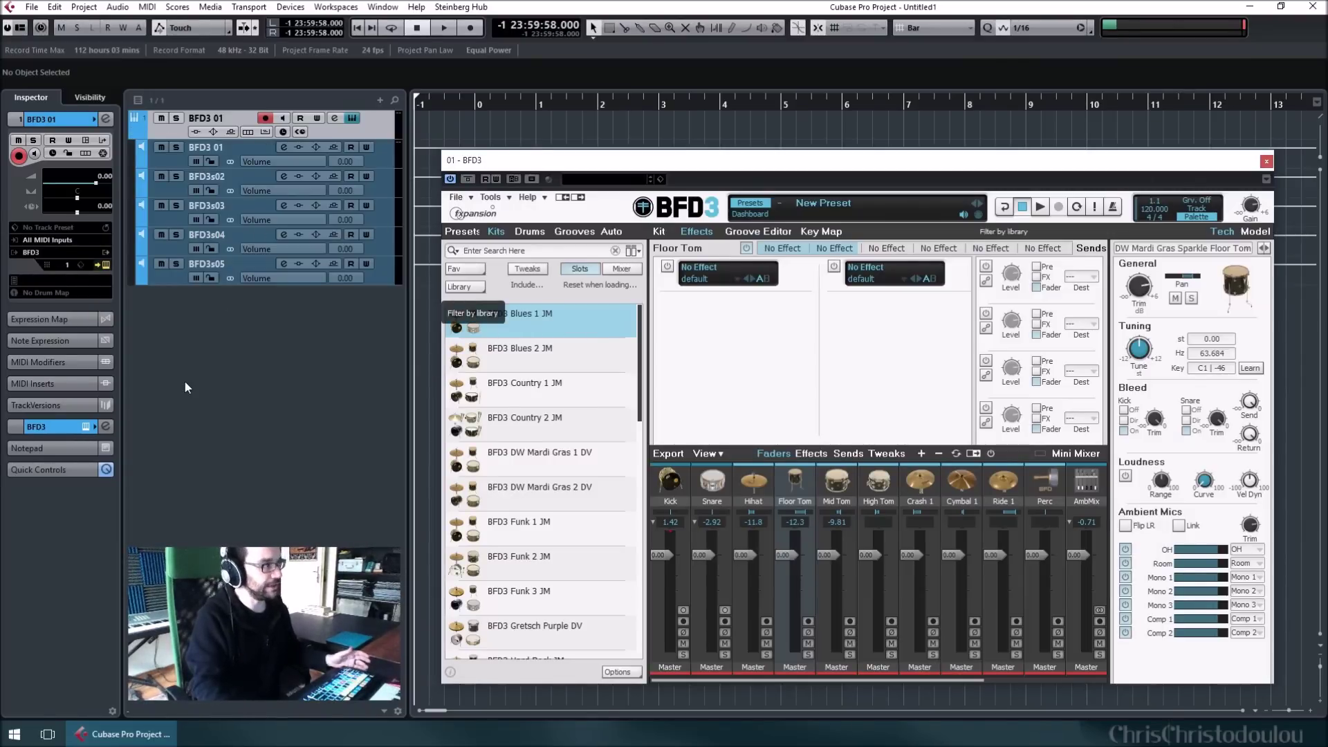
left_click(216, 148)
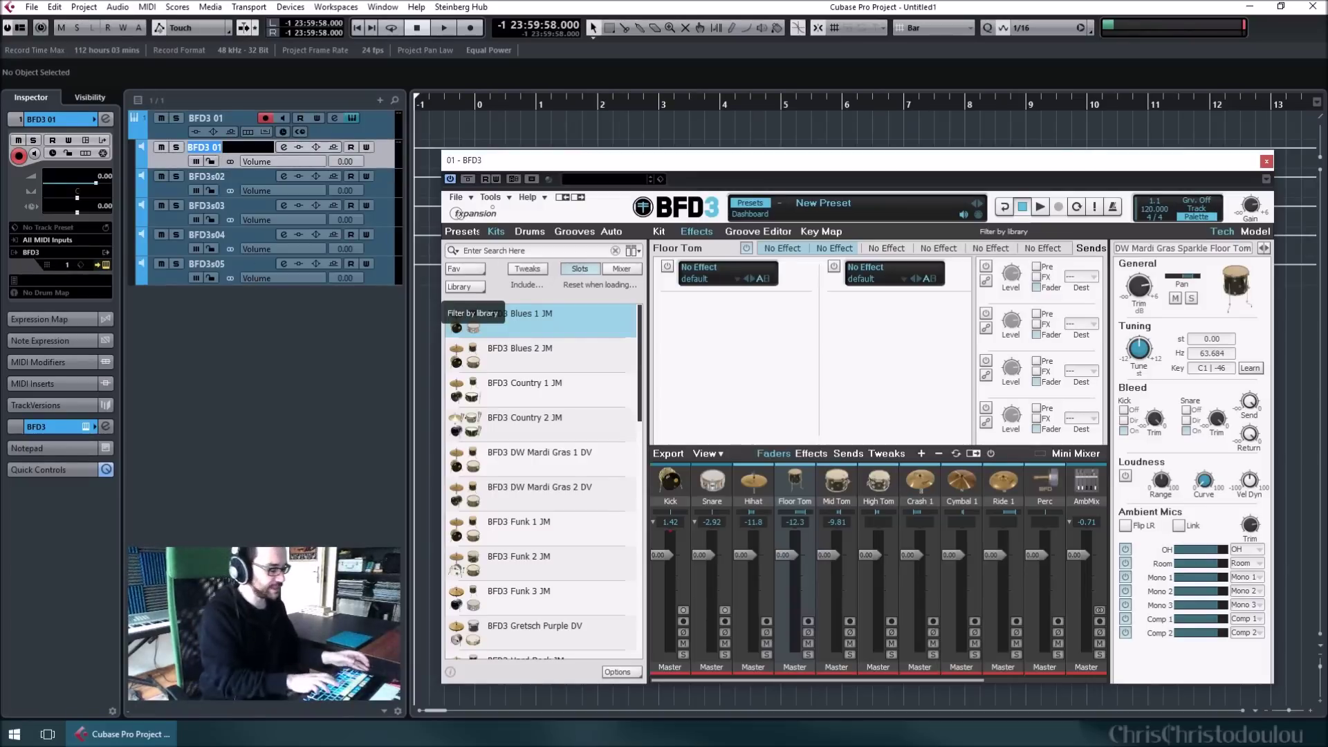
type("Kick")
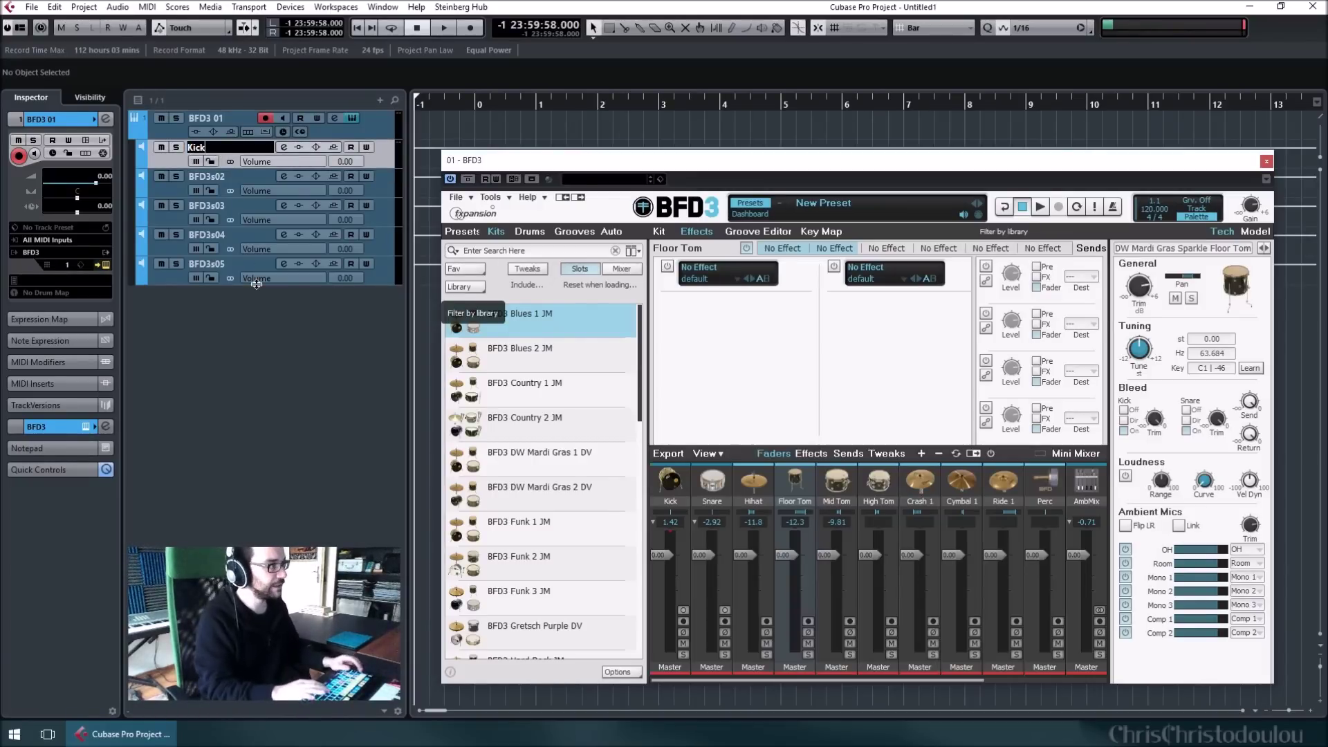
key("Tab")
type("Snare")
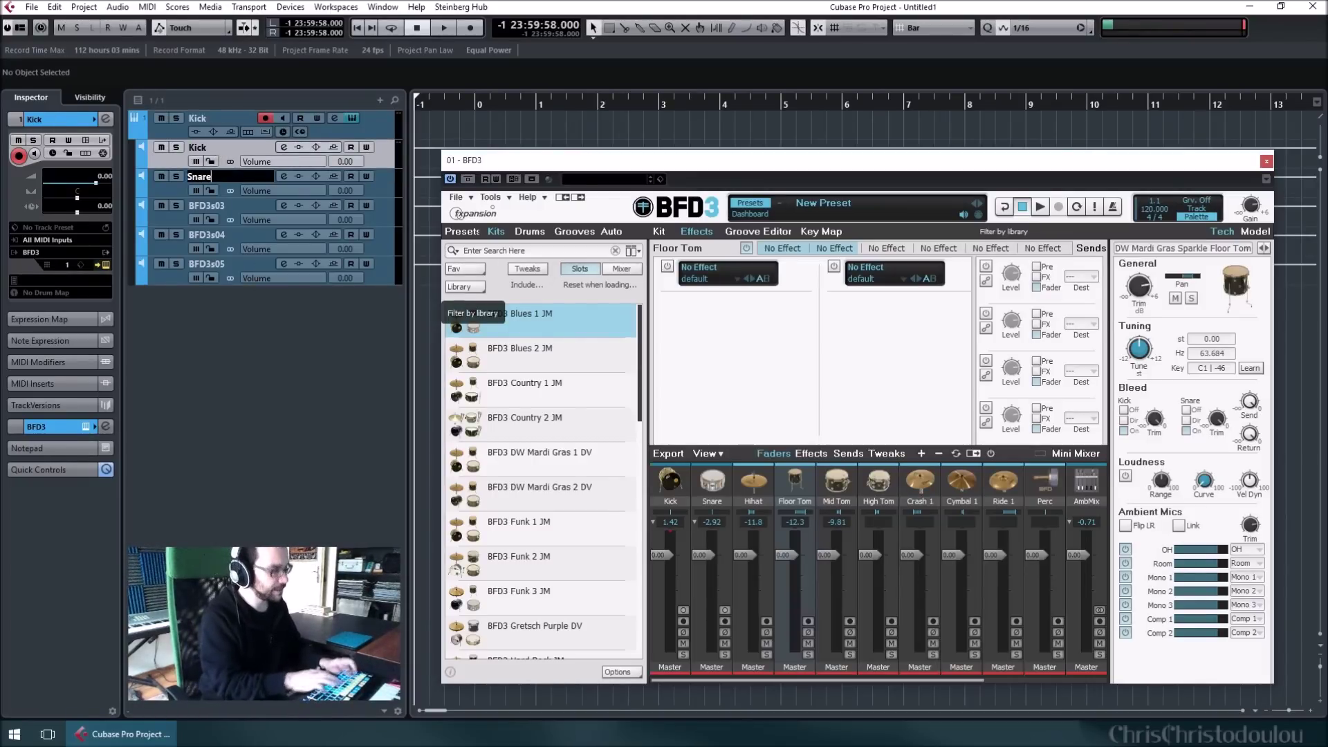
key("Tab")
Name the remaining three output channels Cymbals, Toms and Aux
type("Cymbal")
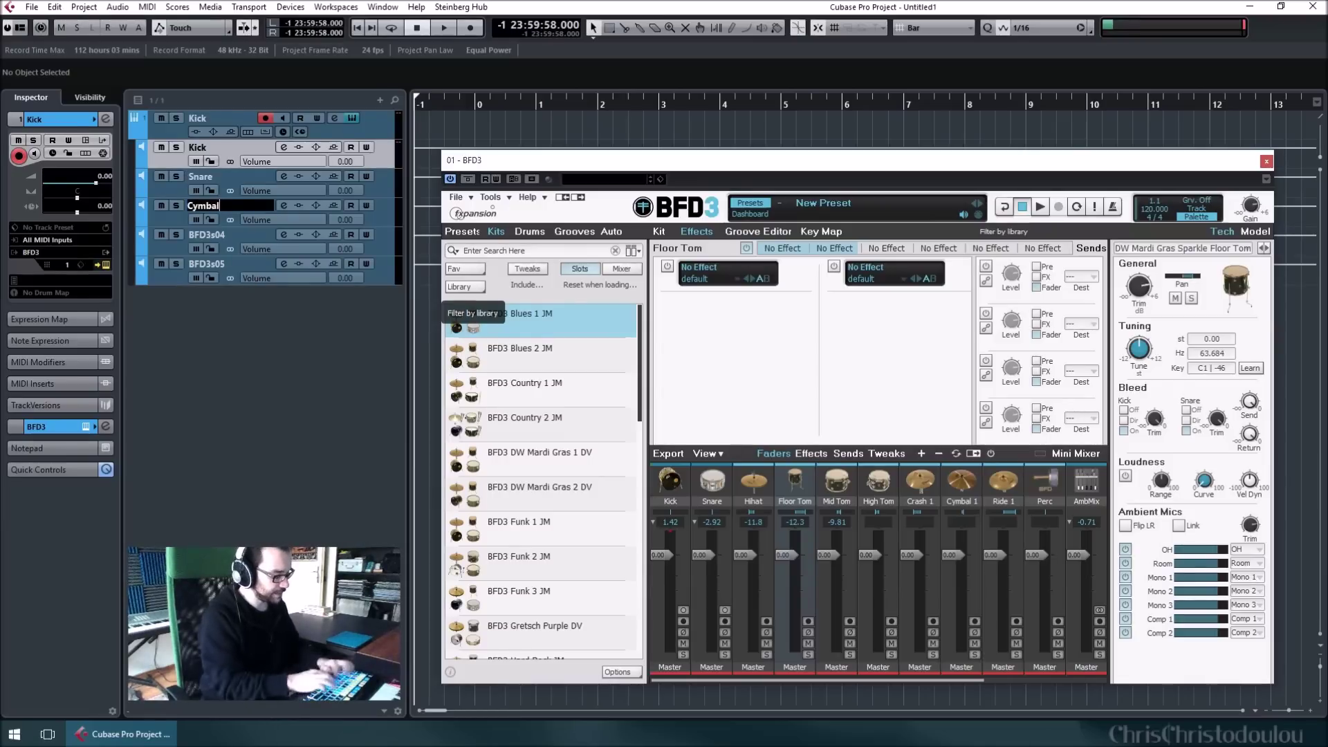
type("s")
key("Tab")
type("Toms")
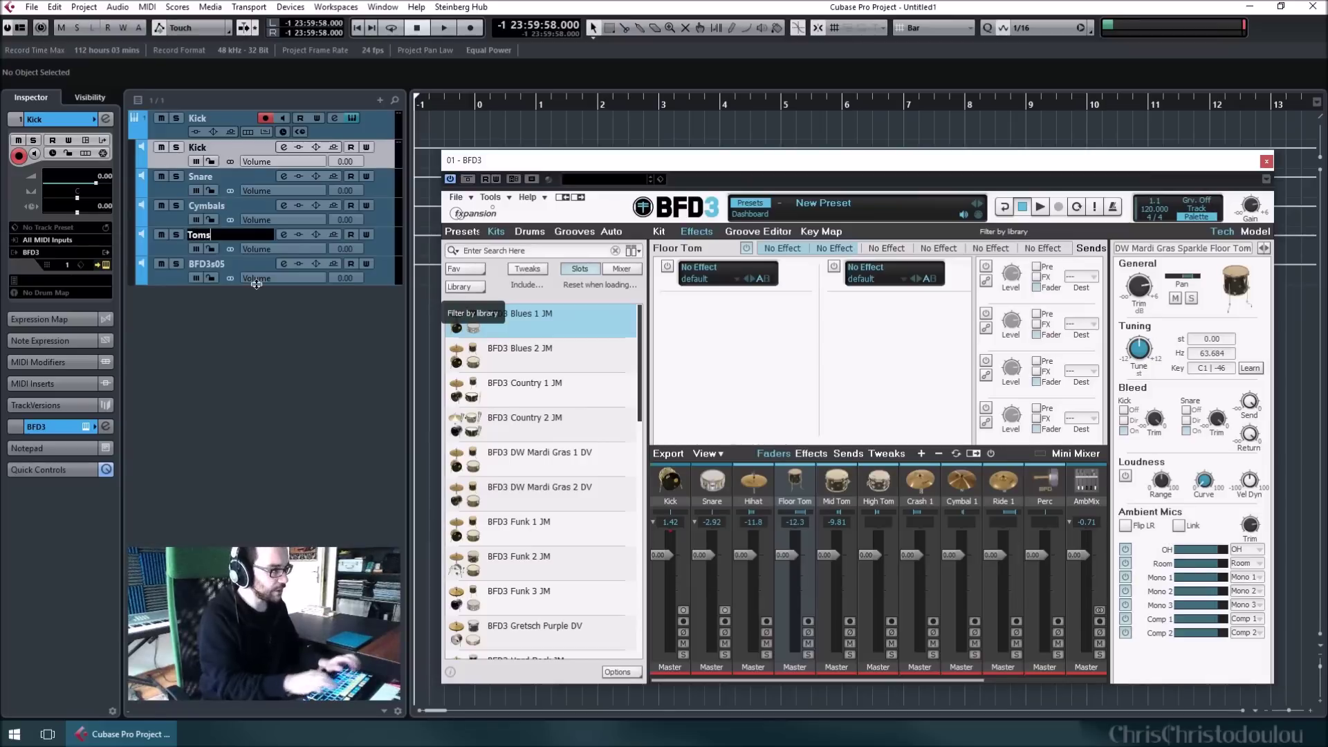
key("Tab")
type("A")
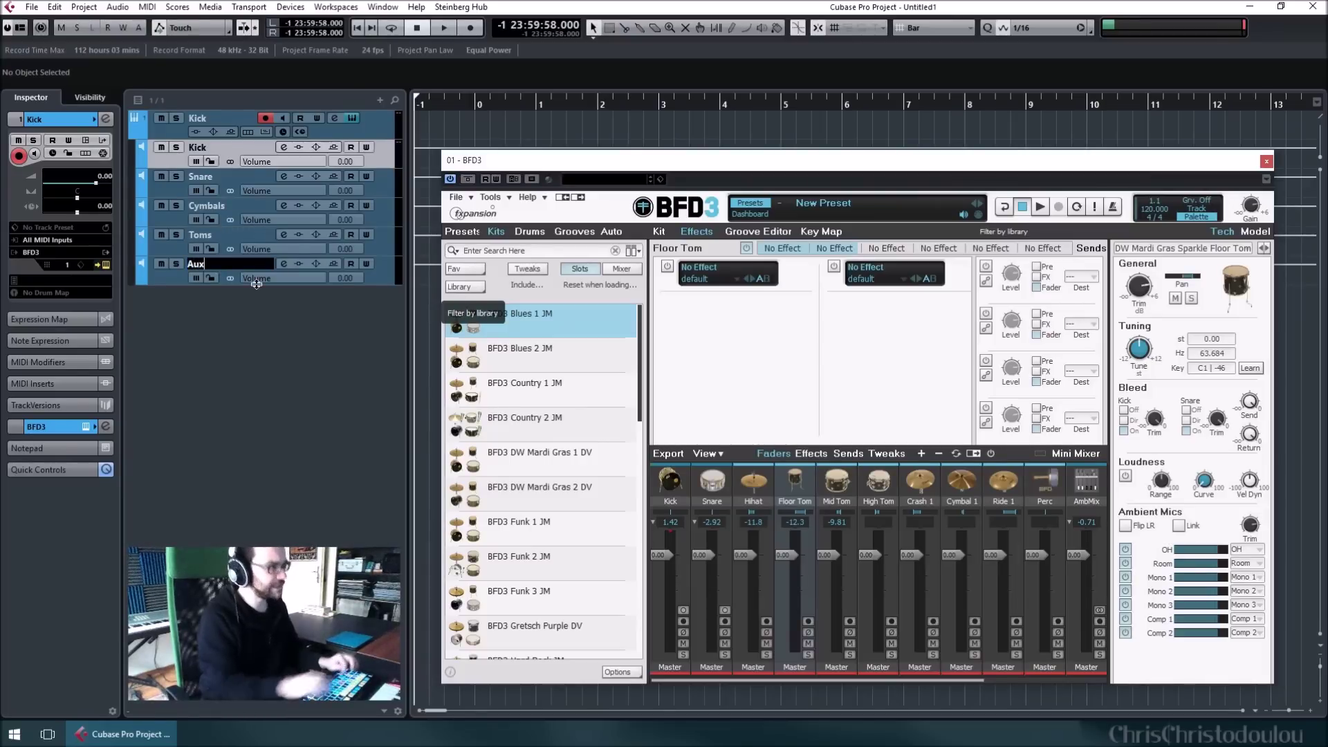
key("Return")
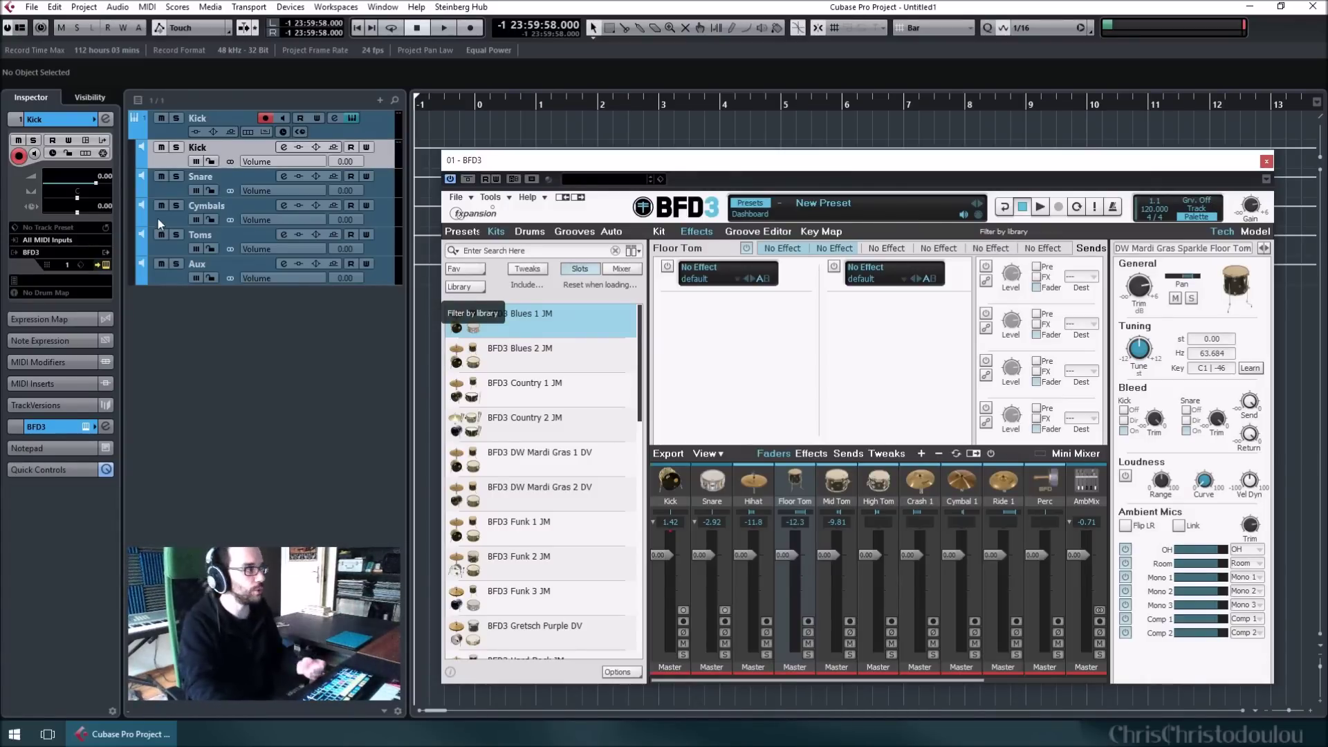
left_click(385, 252)
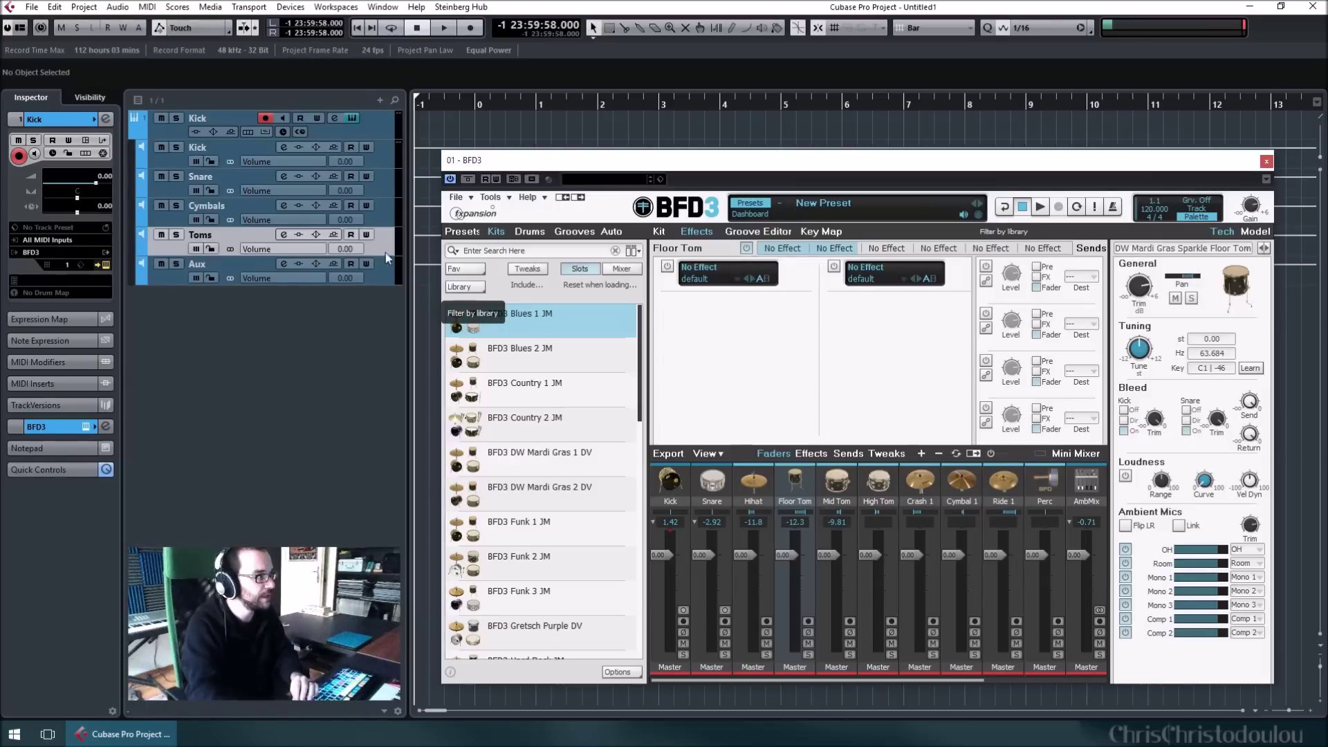
left_click(392, 223)
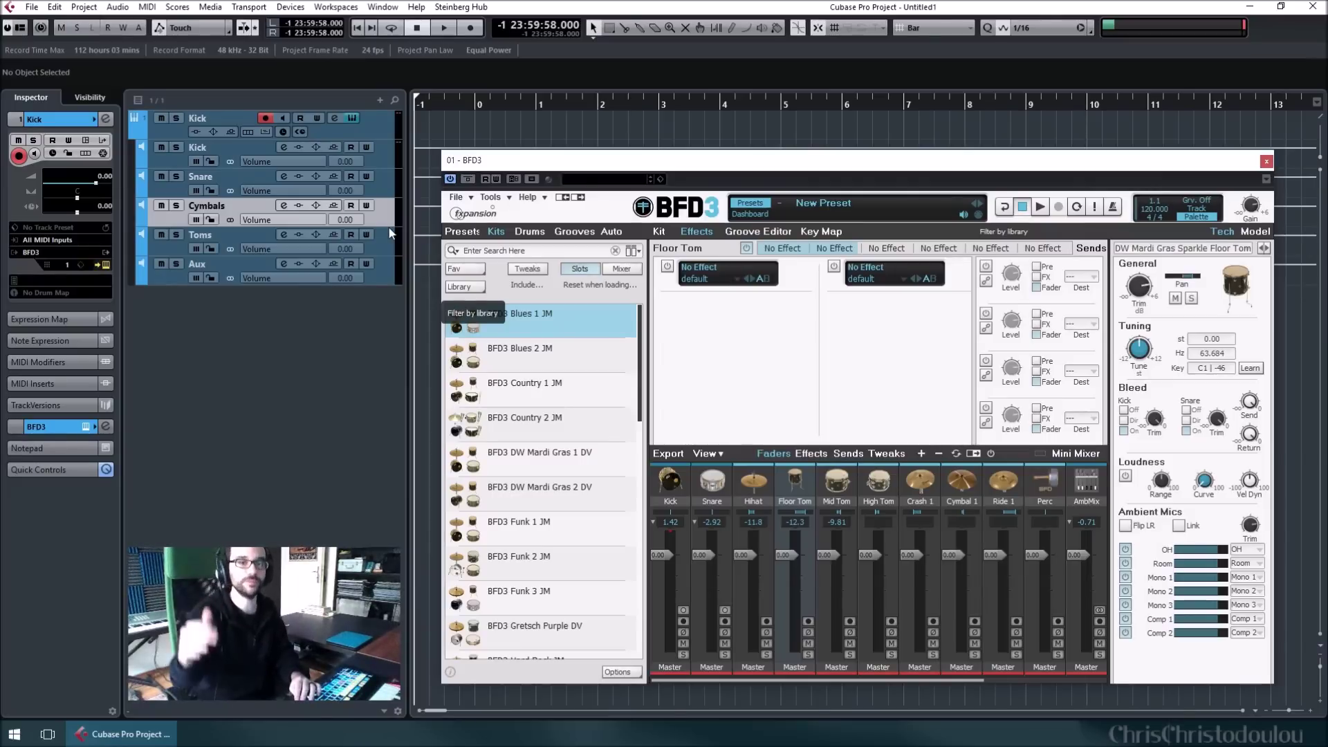
left_click(388, 250)
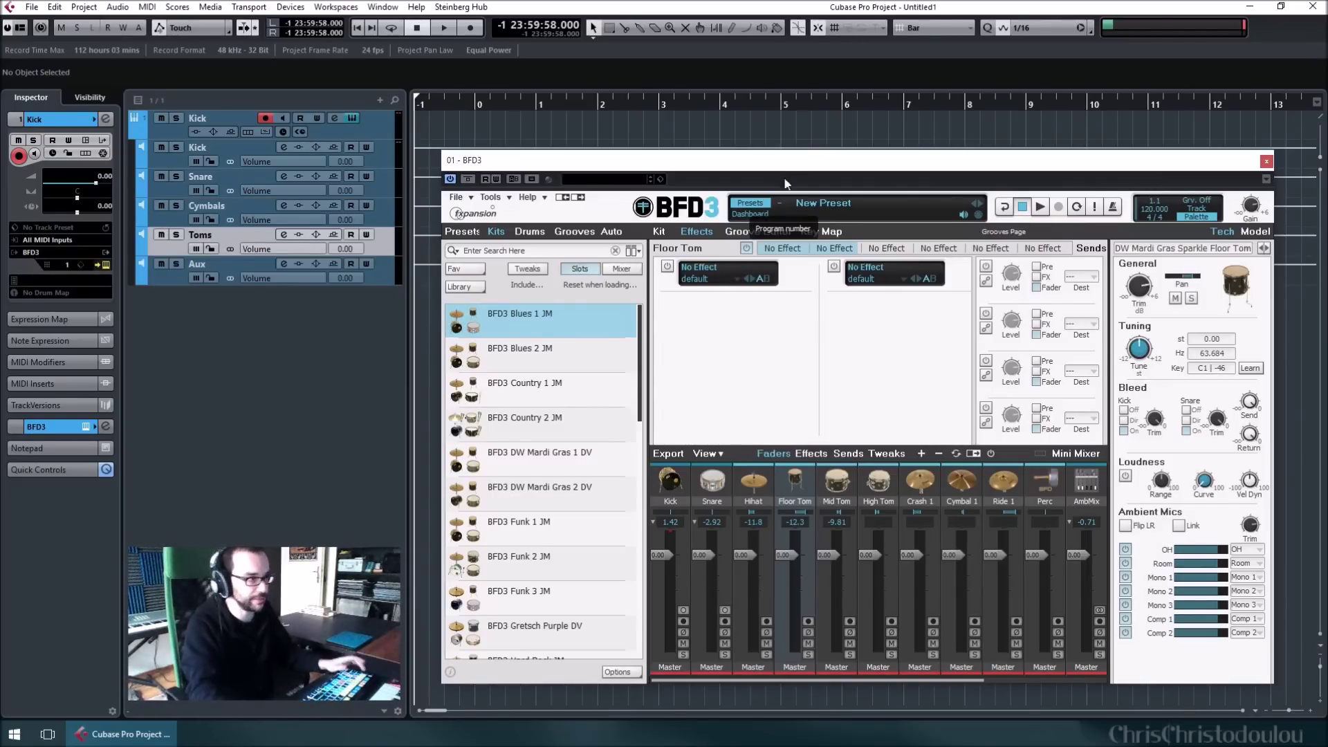
key("Up")
key("Up")
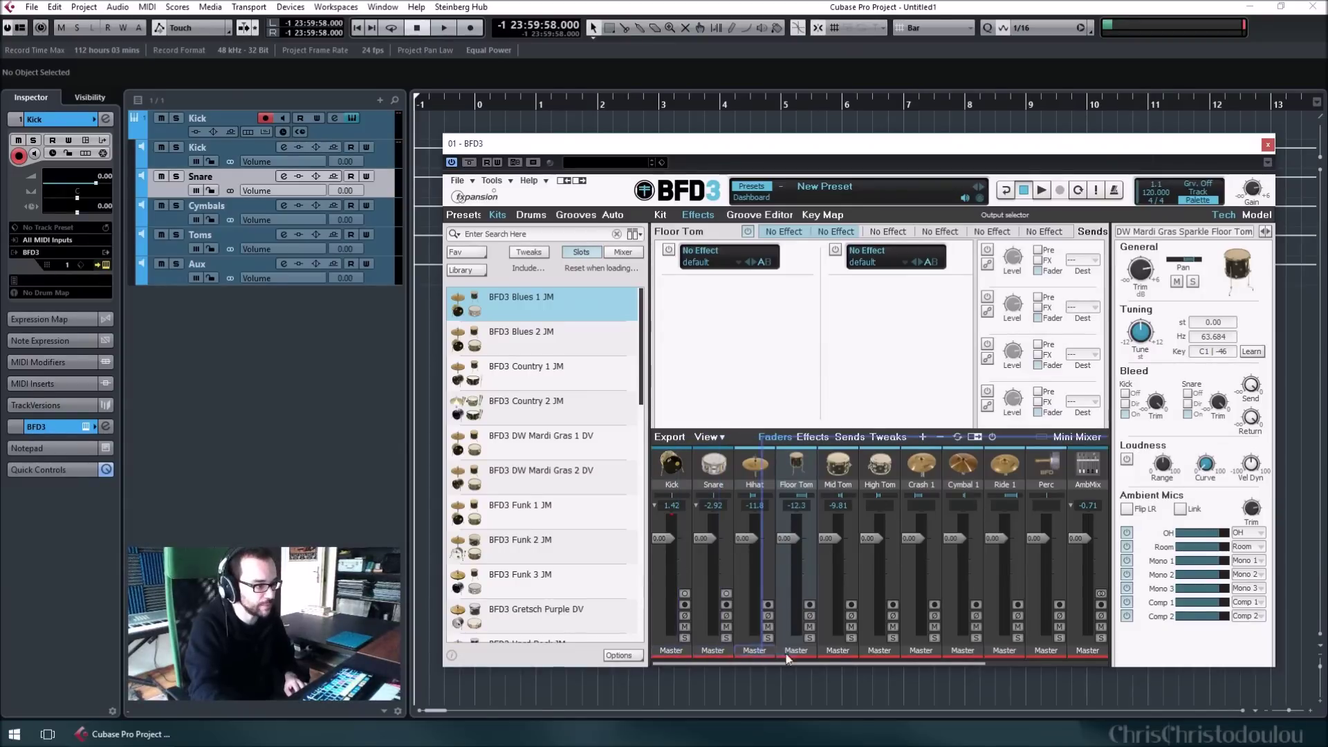
Route the Snare channel to Stereo 2 and the Hihat channel to Stereo 3
left_click(703, 651)
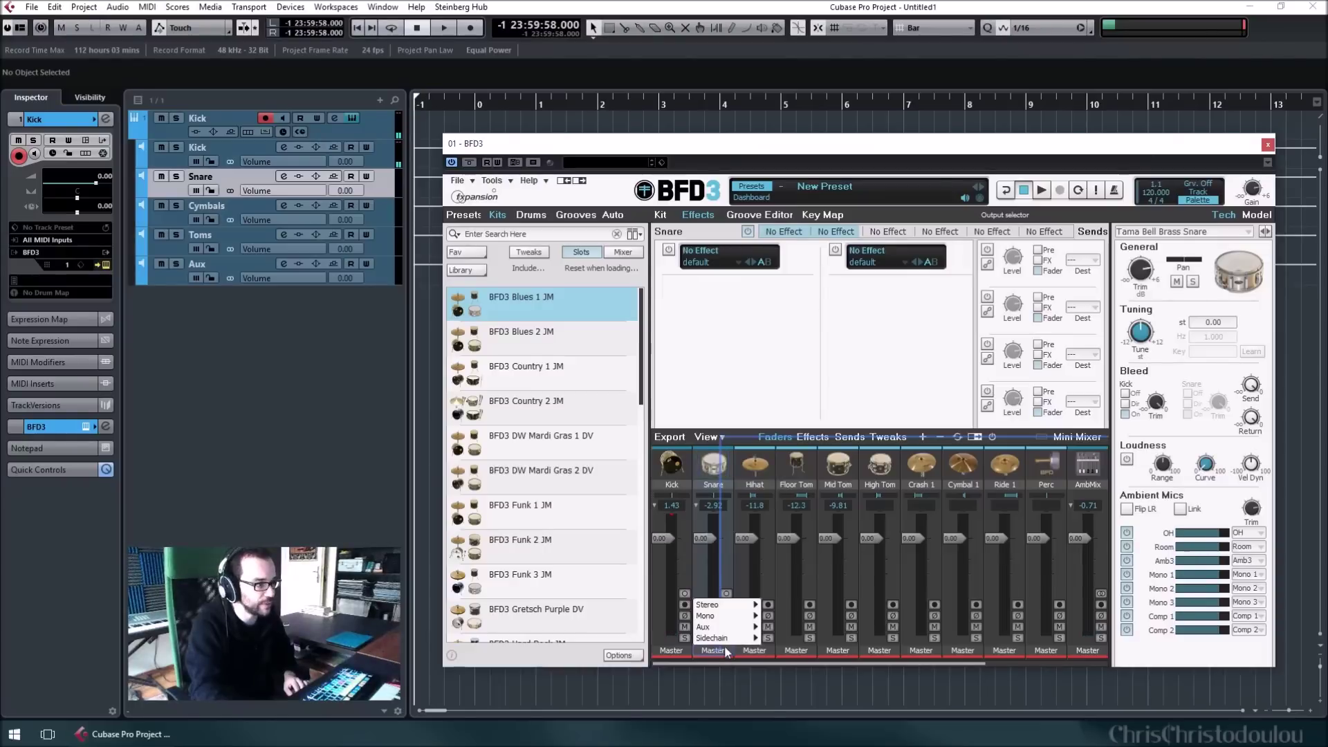
mouse_move(733, 609)
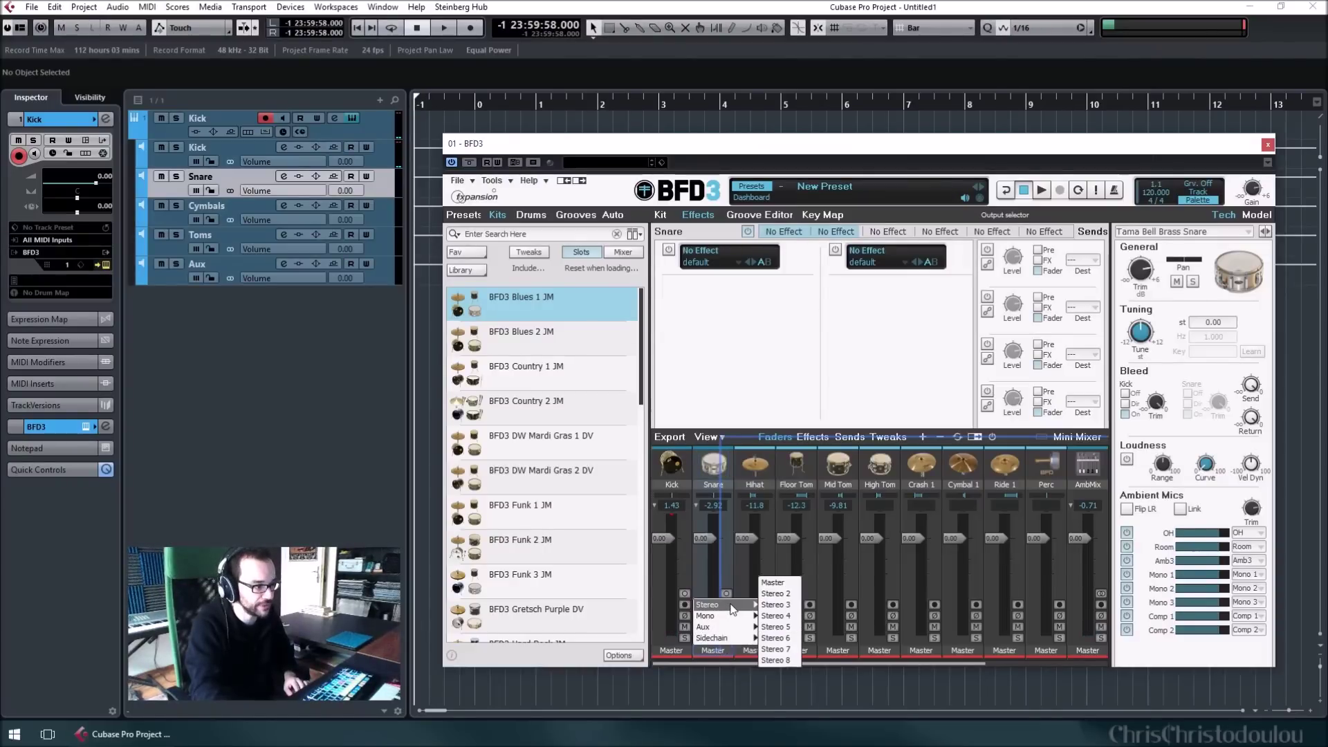
left_click(789, 593)
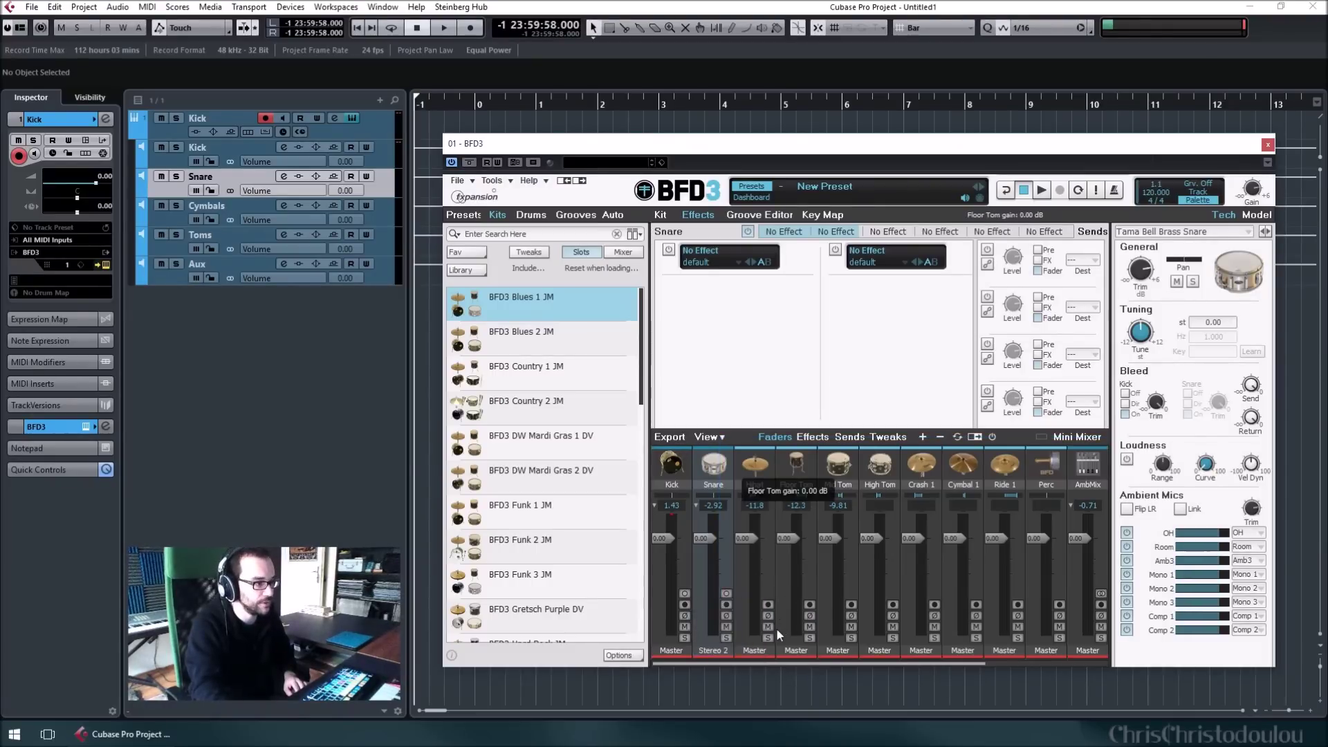
left_click(757, 654)
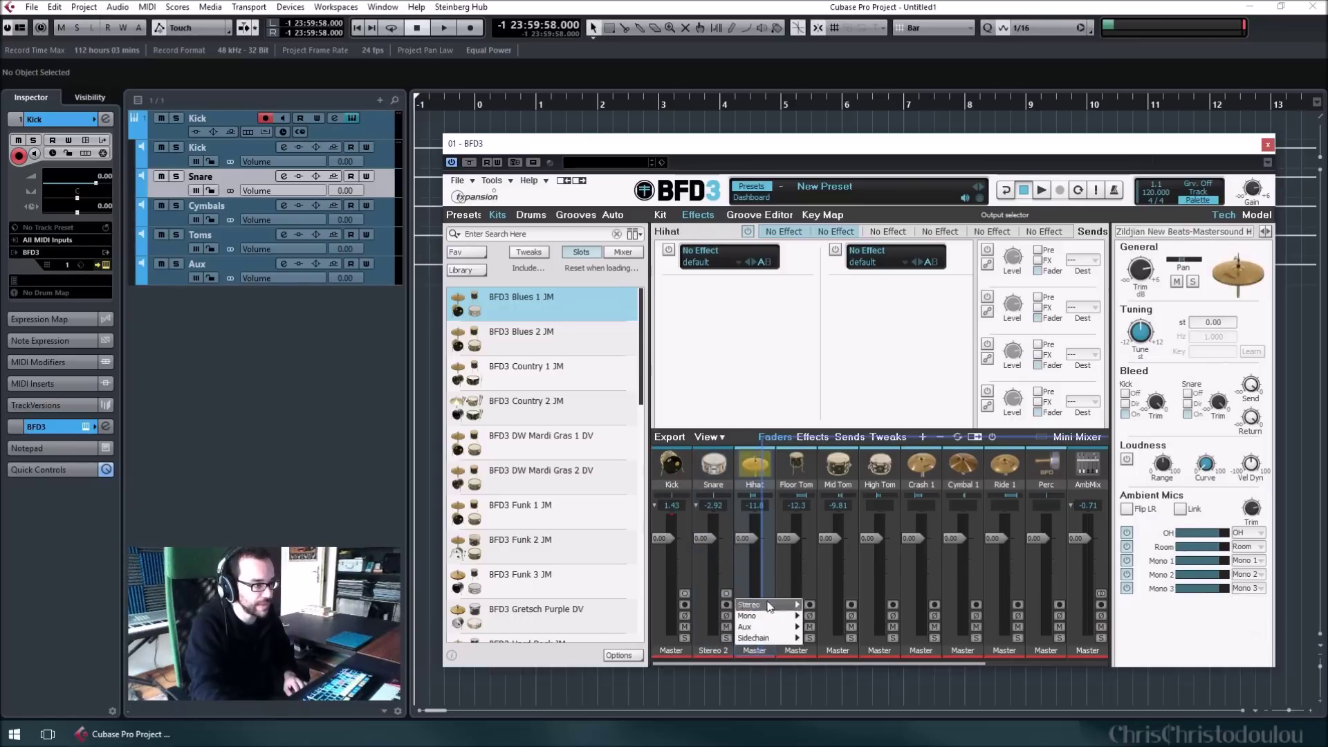
left_click(824, 605)
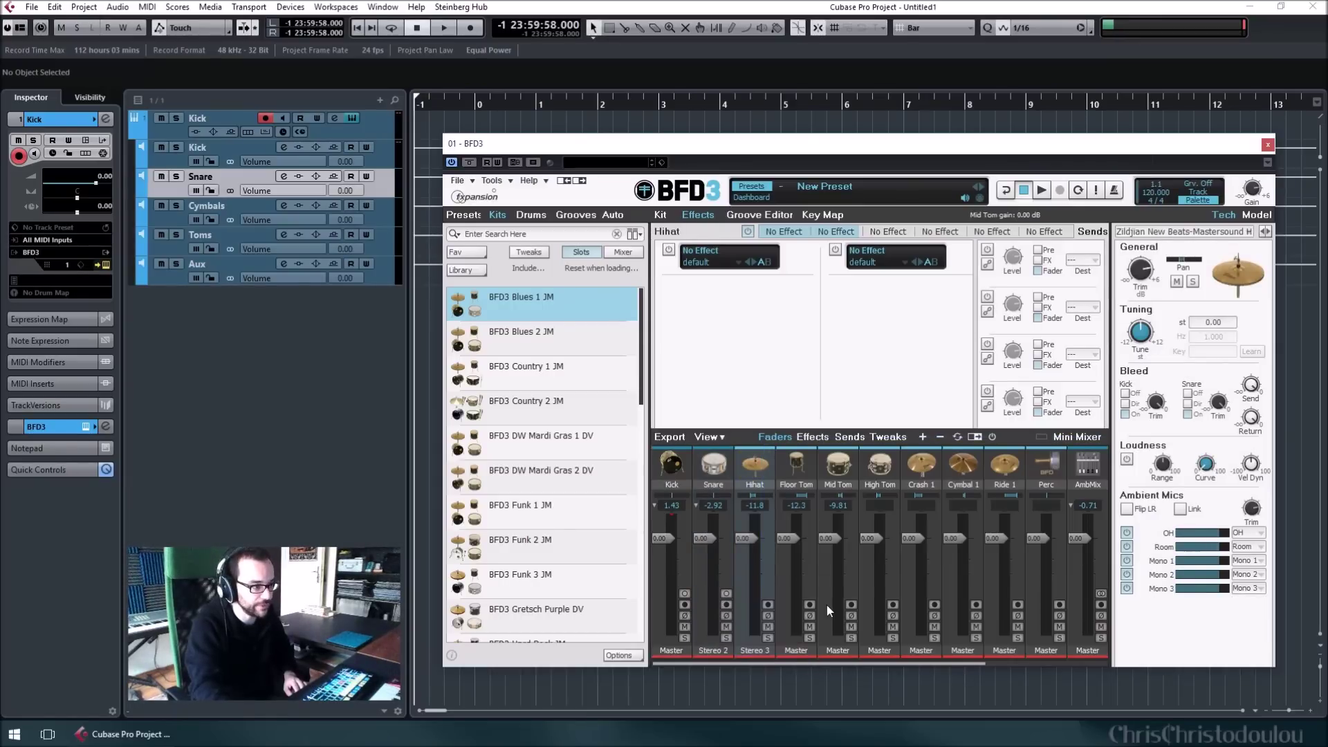
Route the Floor Tom, Mid Tom and High Tom channels to Stereo 4
left_click(797, 650)
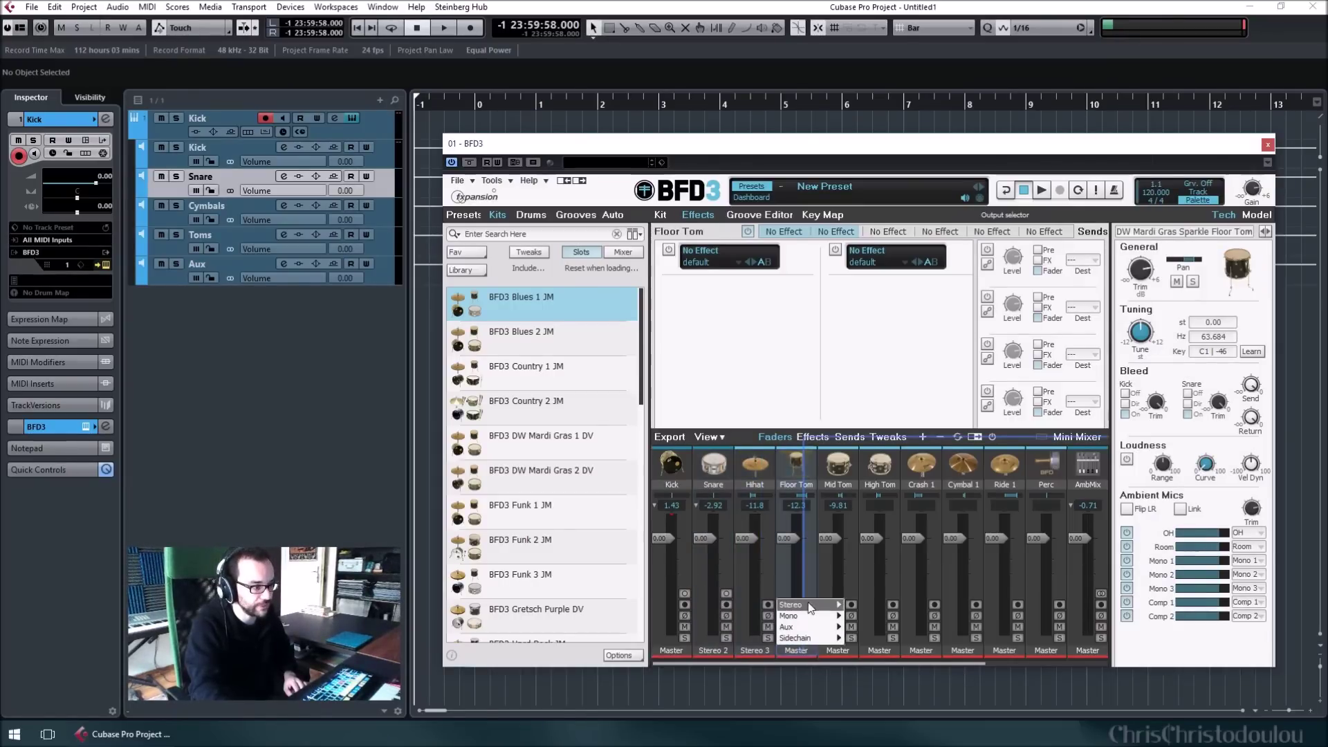
left_click(858, 616)
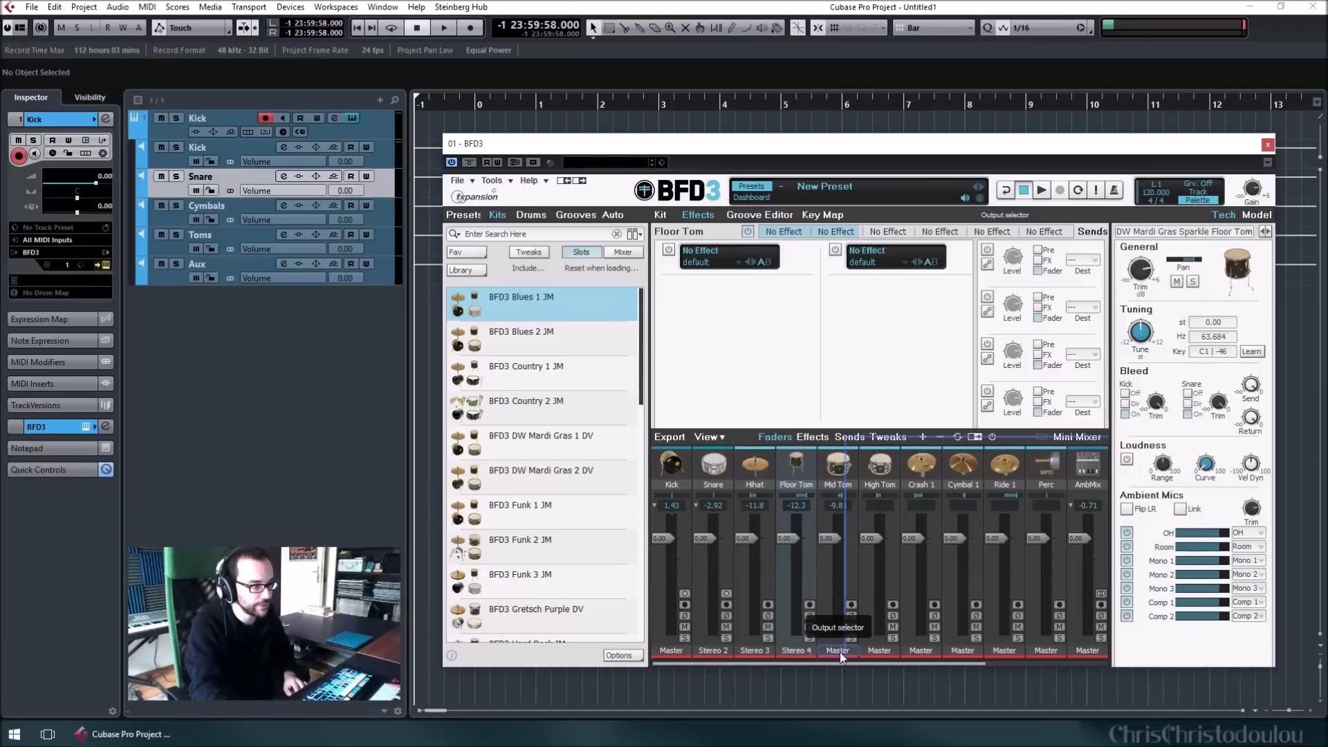
left_click(839, 651)
mouse_move(853, 605)
left_click(900, 616)
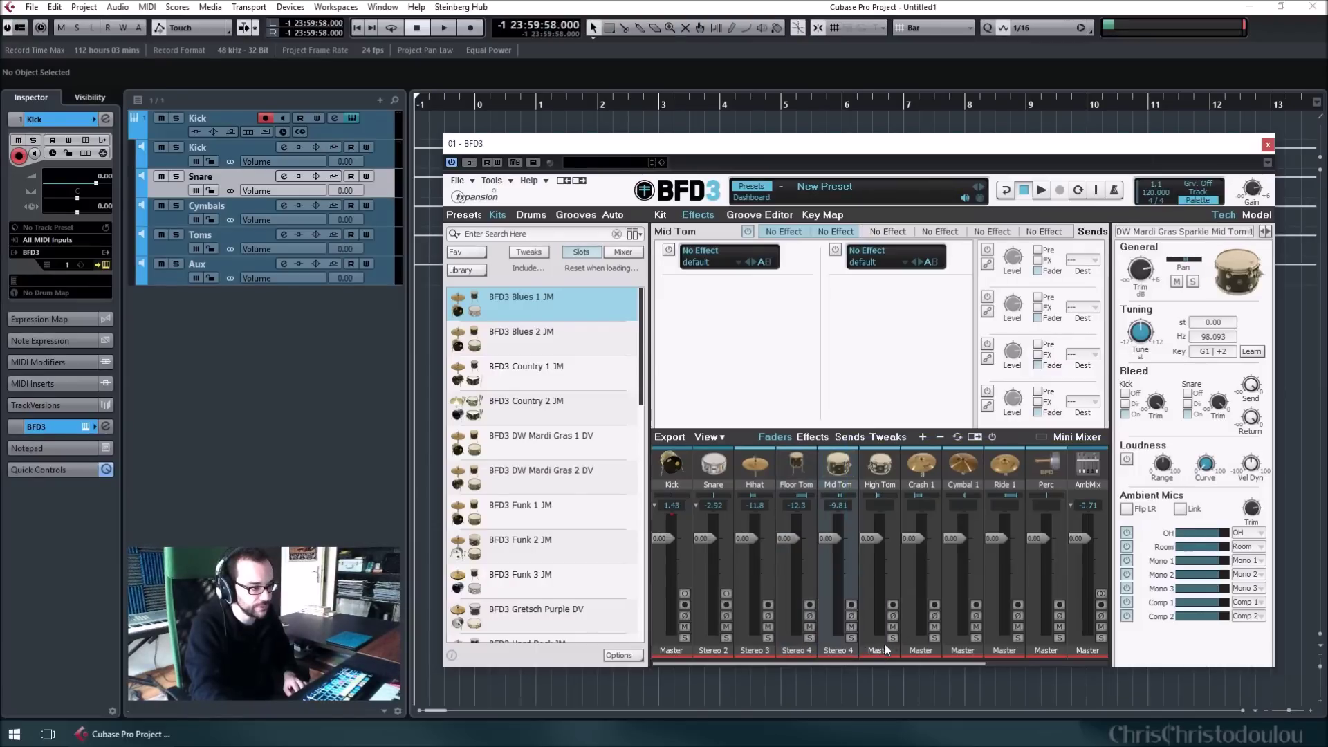
left_click(880, 650)
left_click(924, 599)
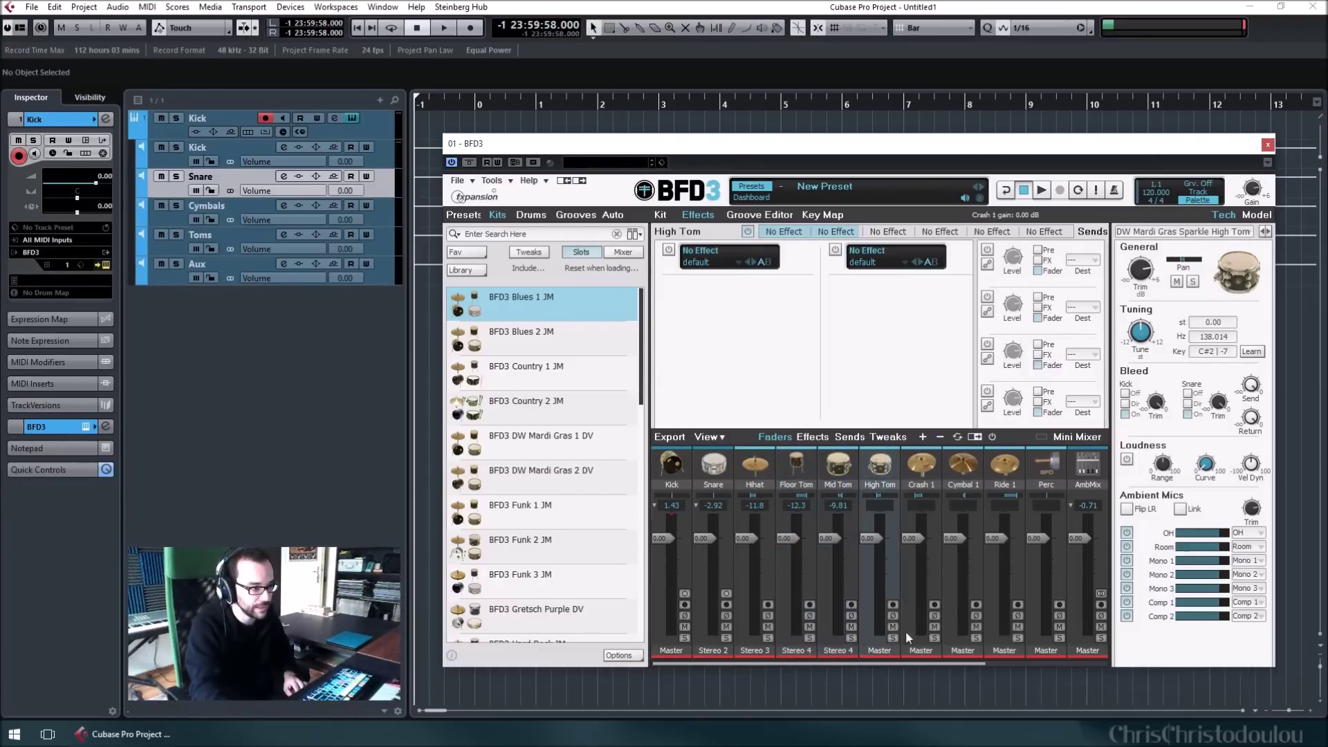
left_click(879, 650)
mouse_move(893, 606)
left_click(942, 616)
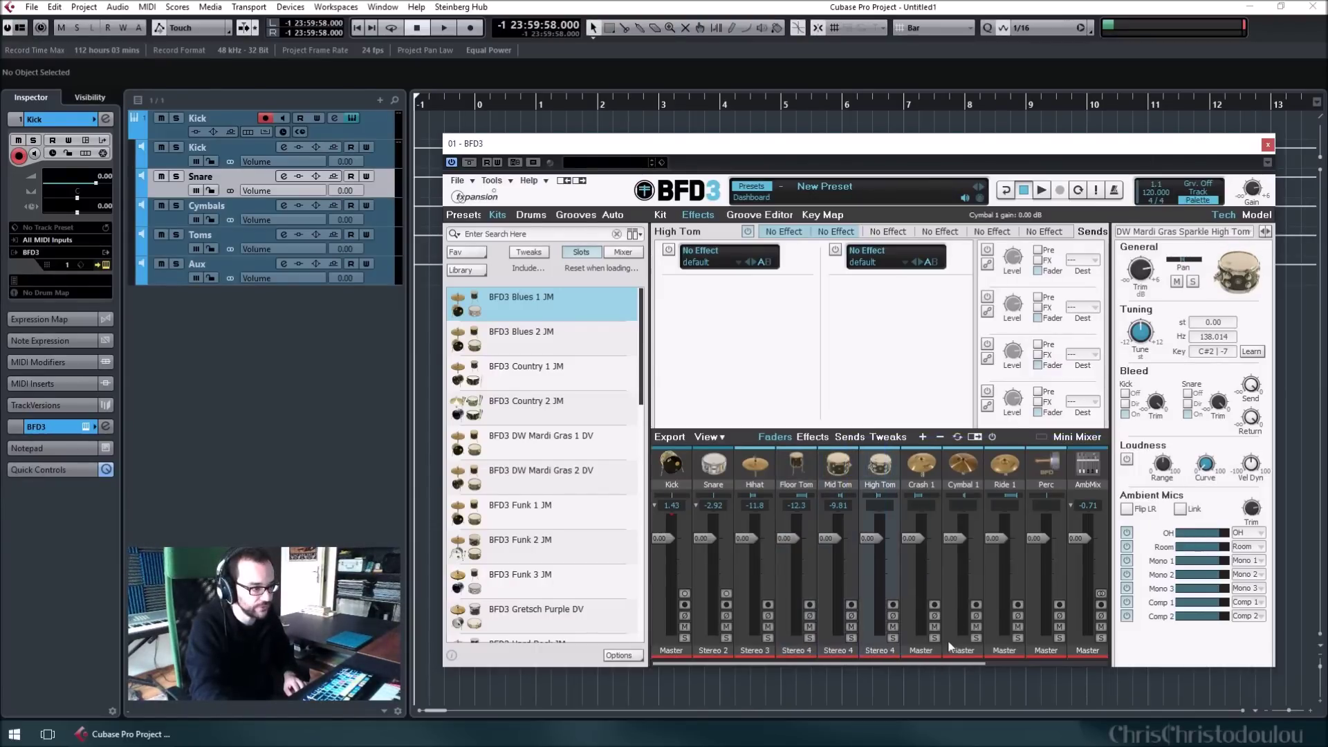
Route Crash 1 to Stereo 3 and the Perc channel to Stereo 2
left_click(922, 650)
left_click(985, 604)
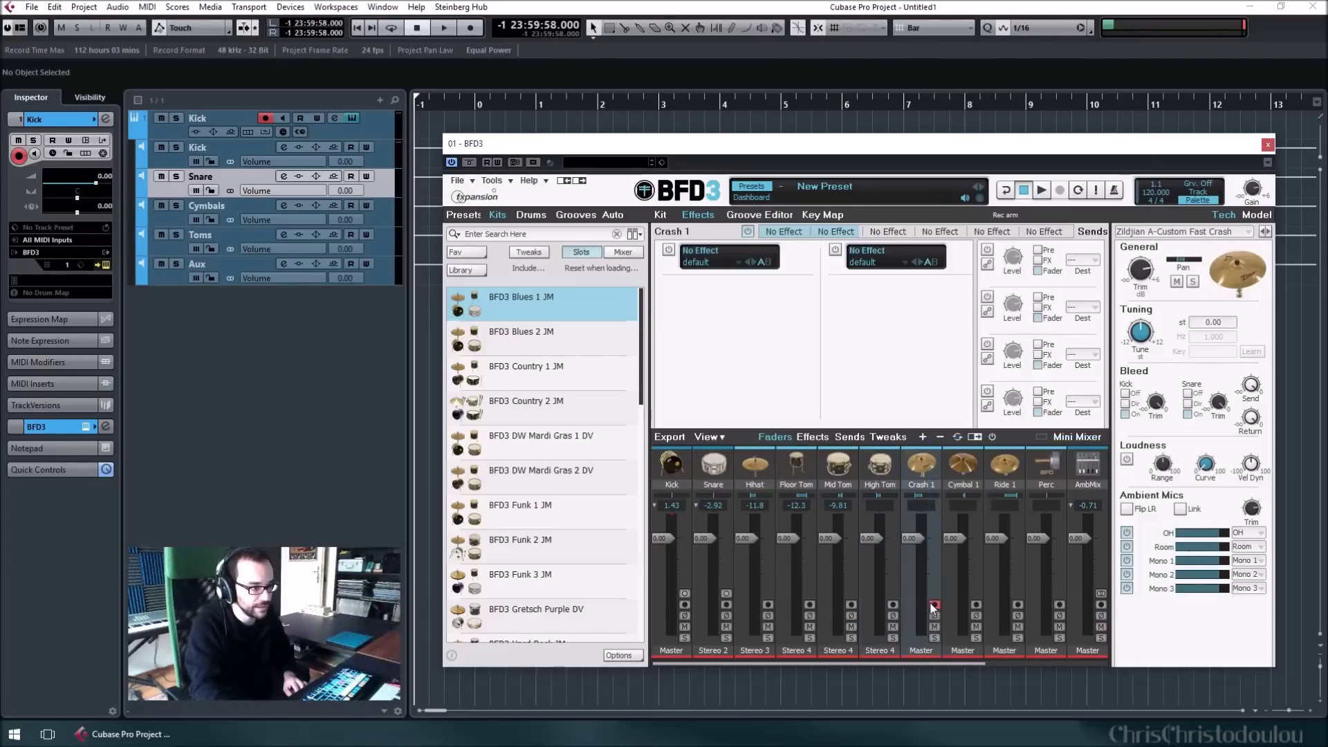
left_click(1005, 651)
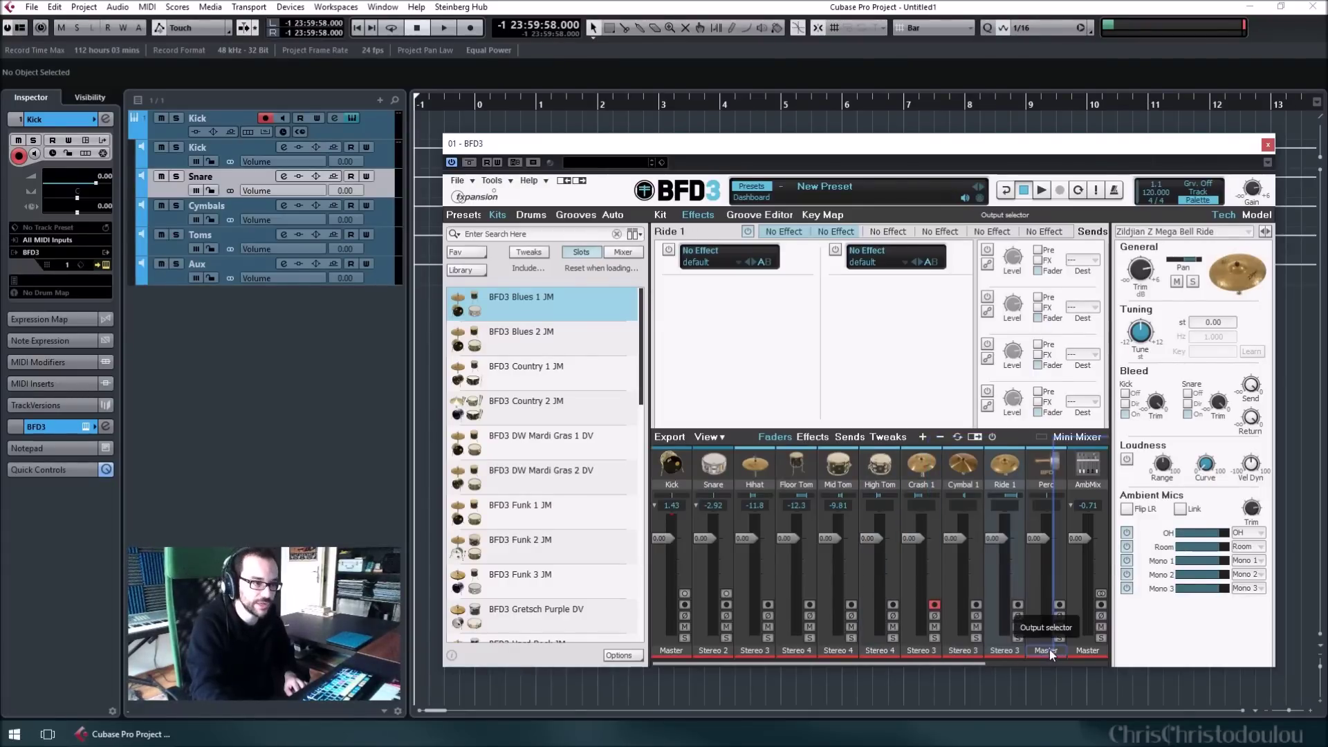
left_click(1048, 649)
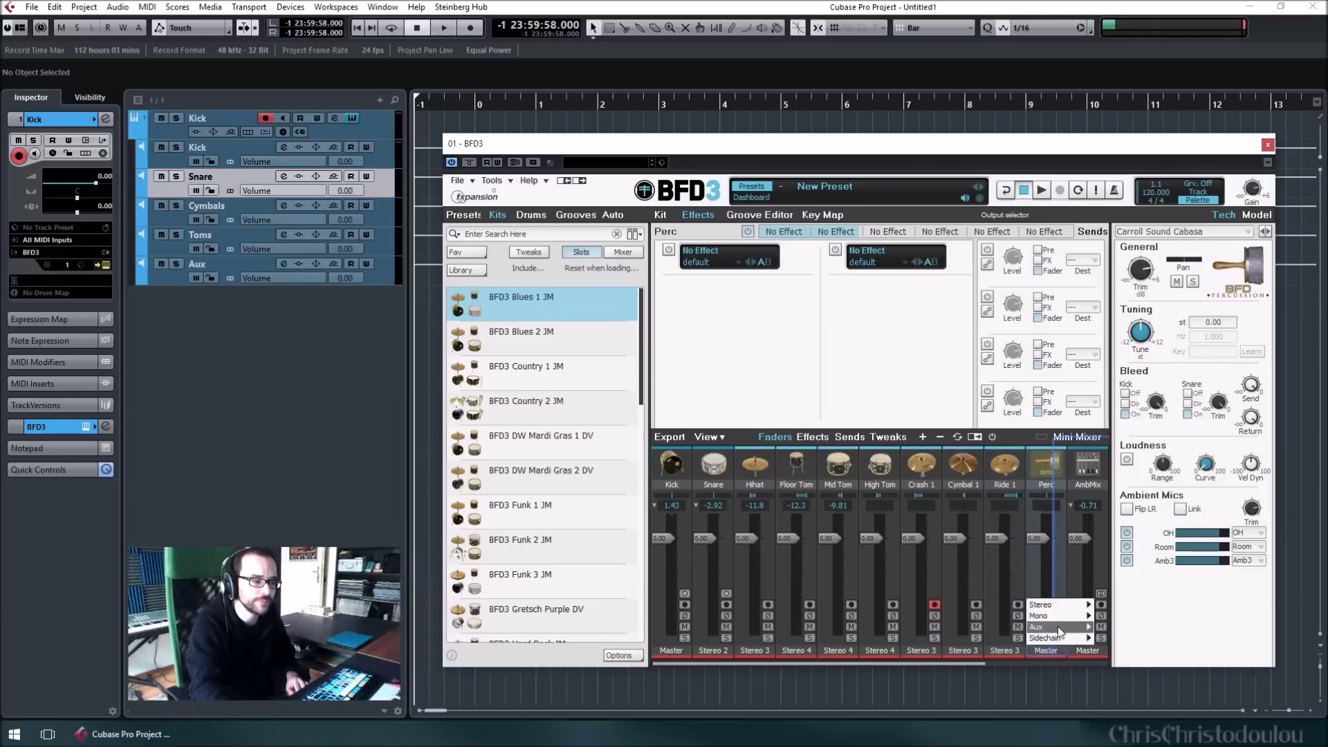
mouse_move(1065, 602)
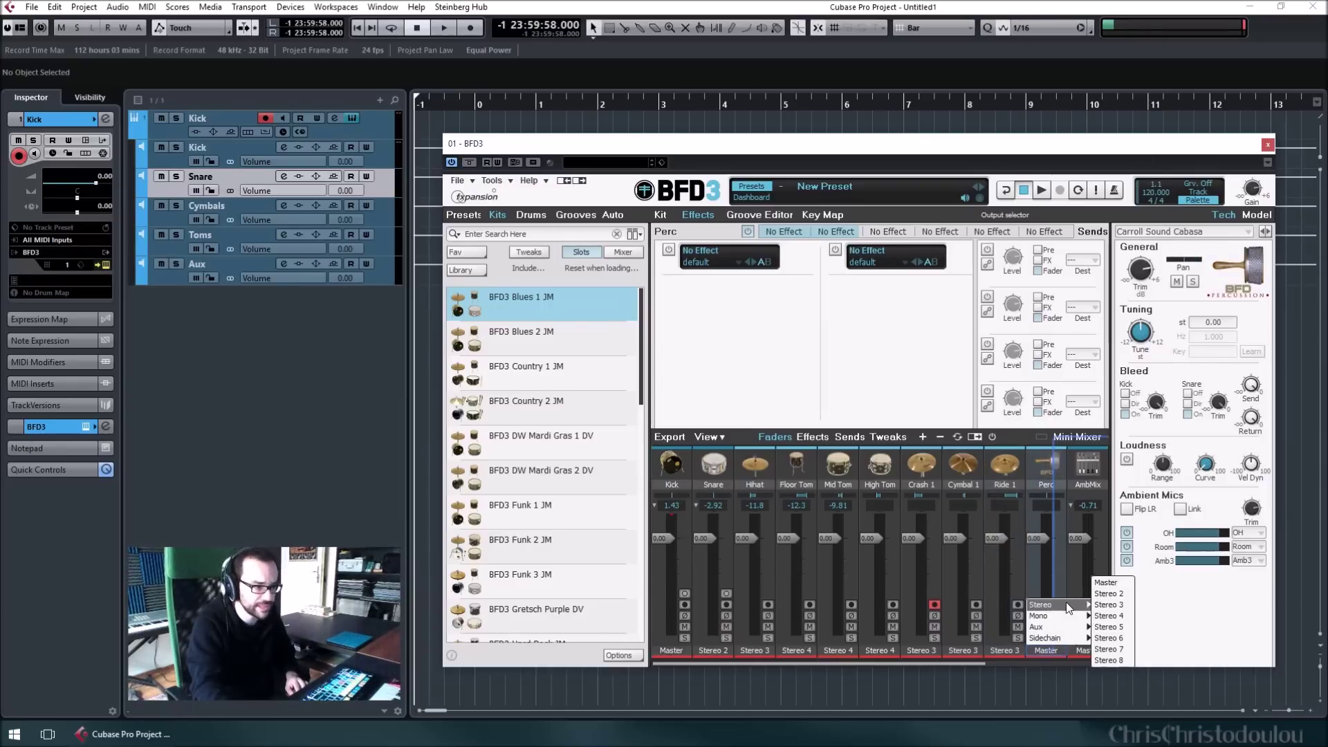
left_click(1124, 595)
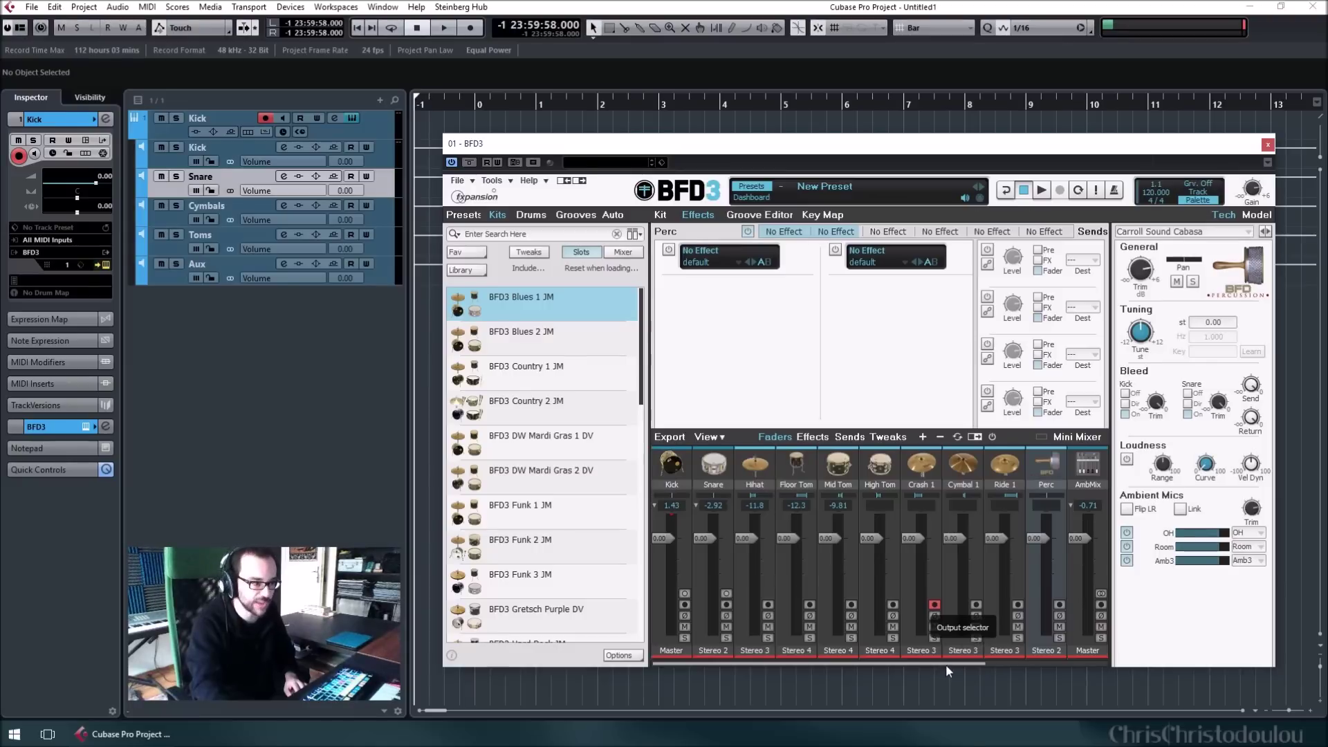
left_click_drag(948, 663, 1068, 661)
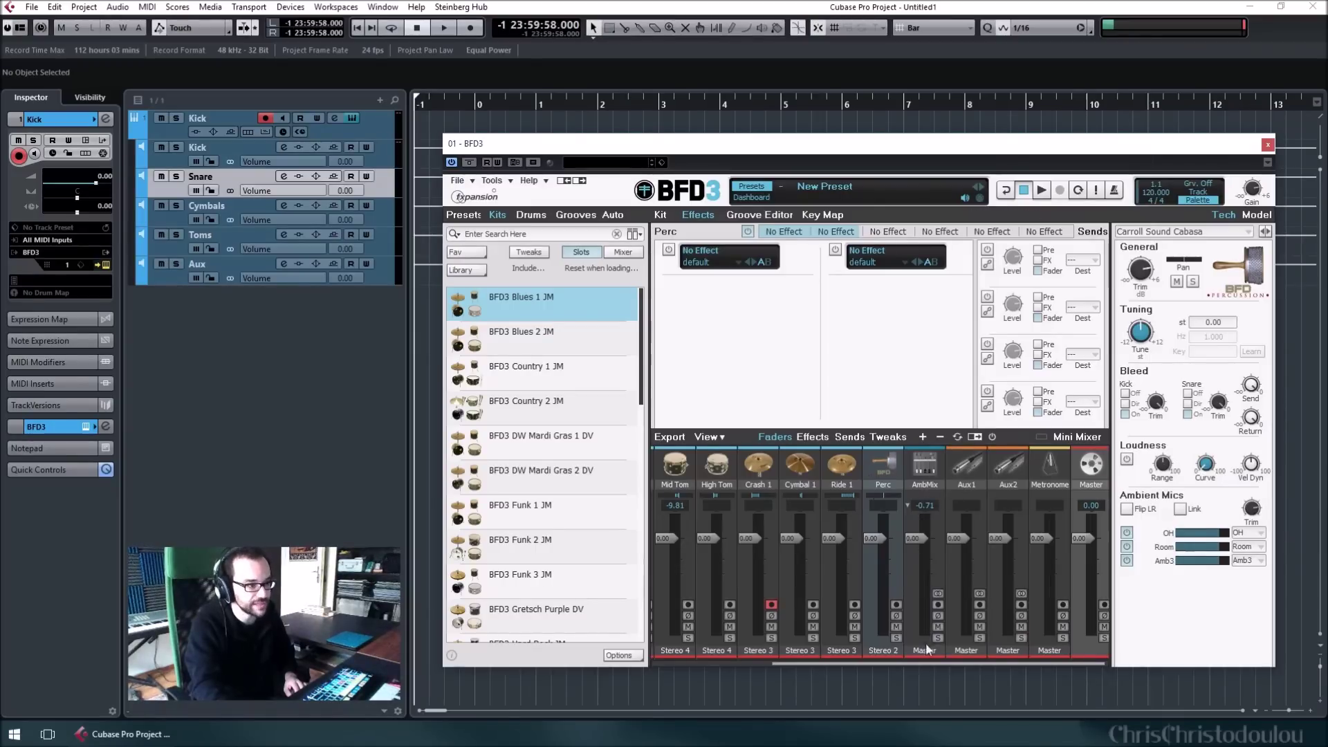
left_click(934, 567)
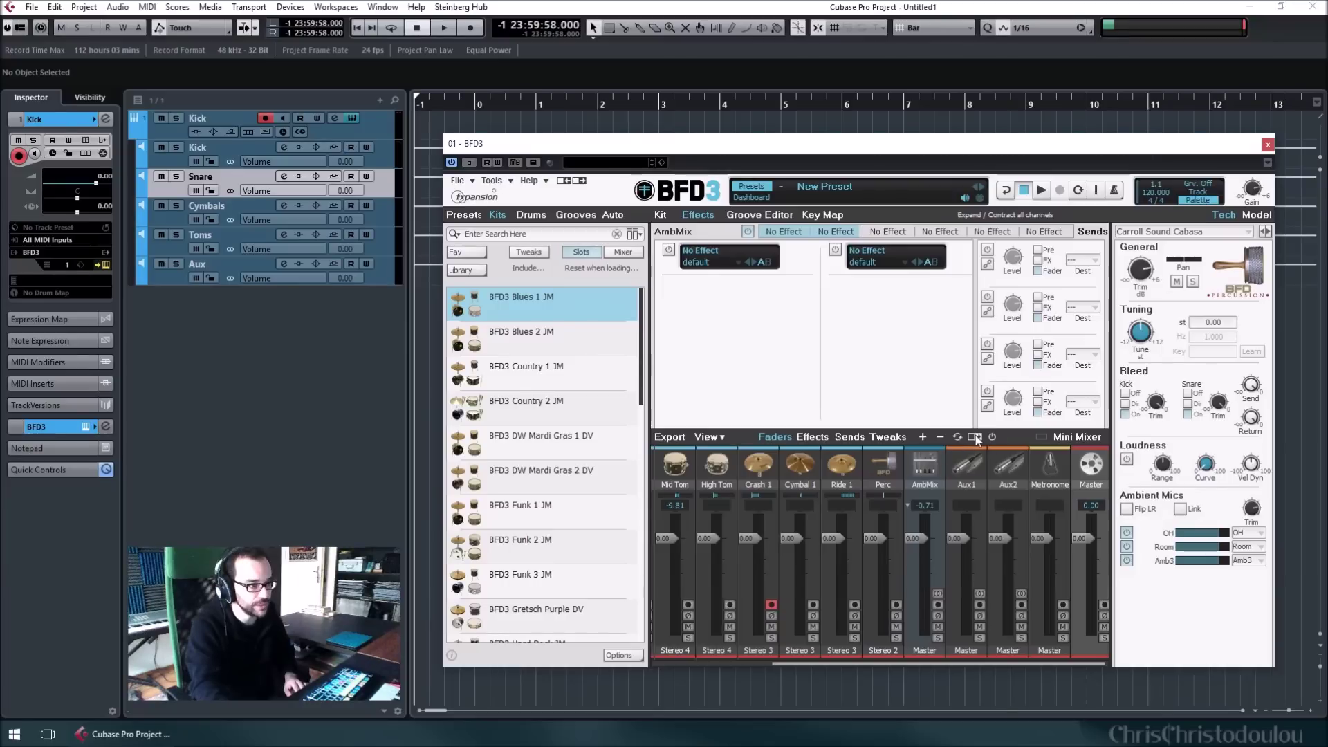
left_click(979, 438)
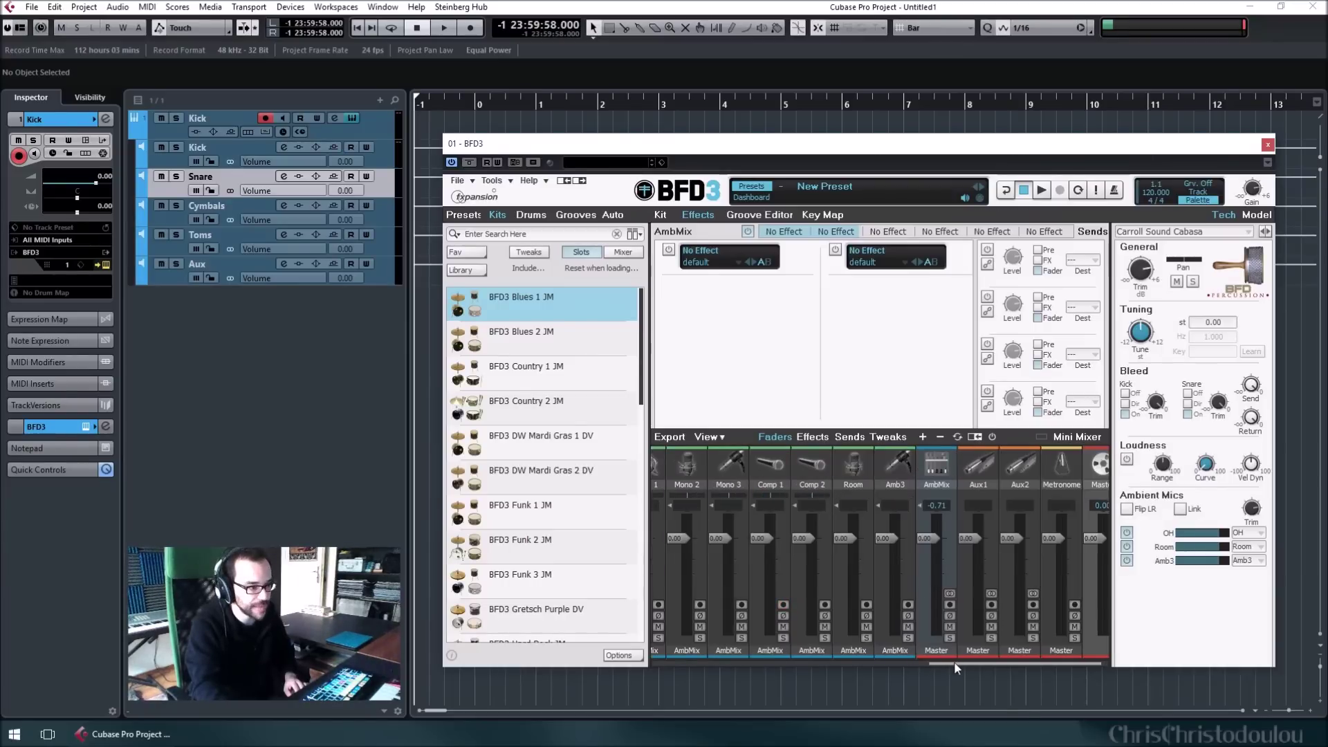
left_click_drag(952, 662, 912, 658)
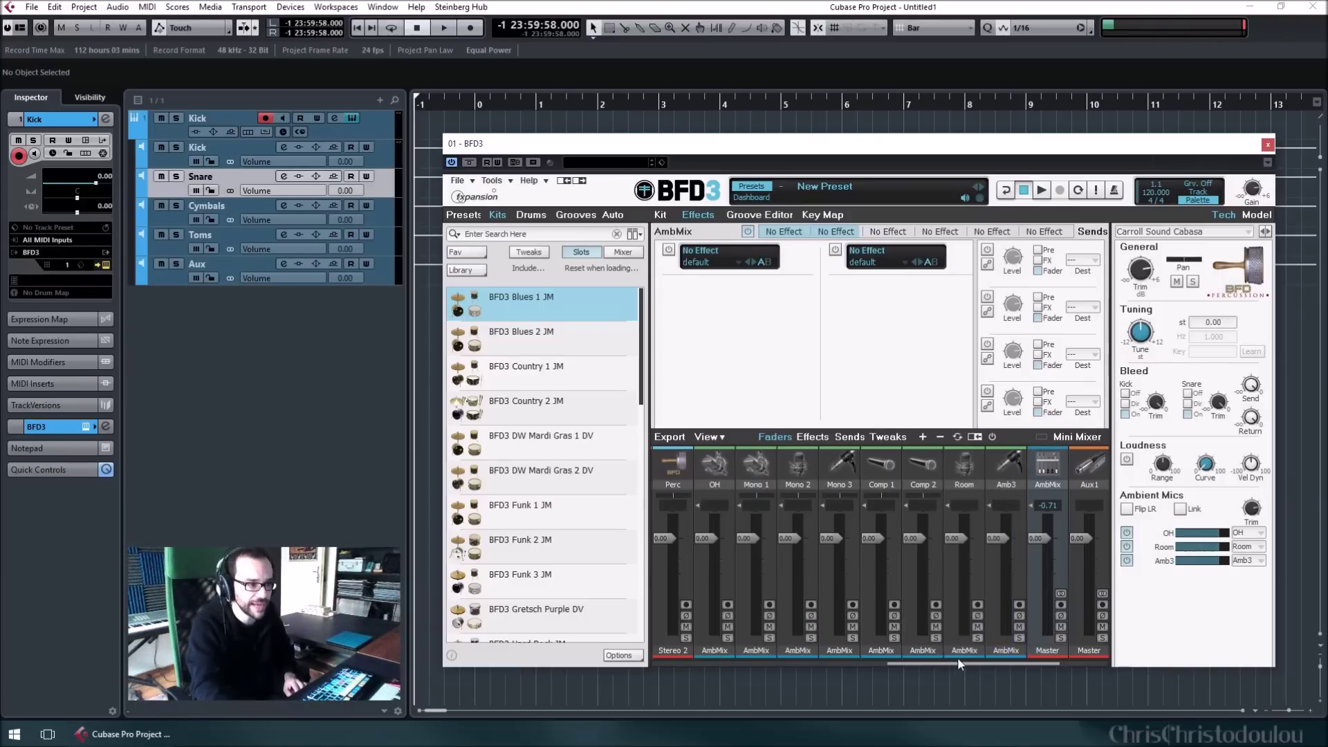
left_click_drag(954, 661, 1012, 663)
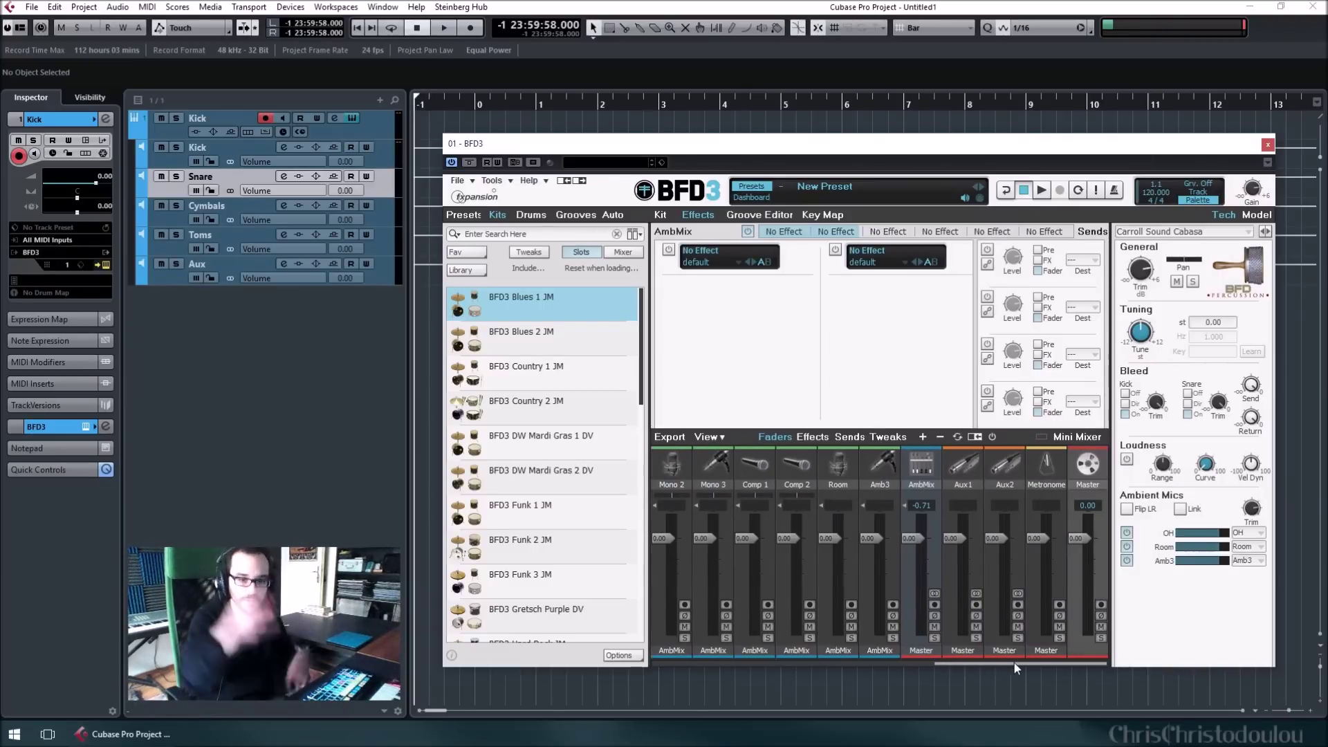
left_click(976, 437)
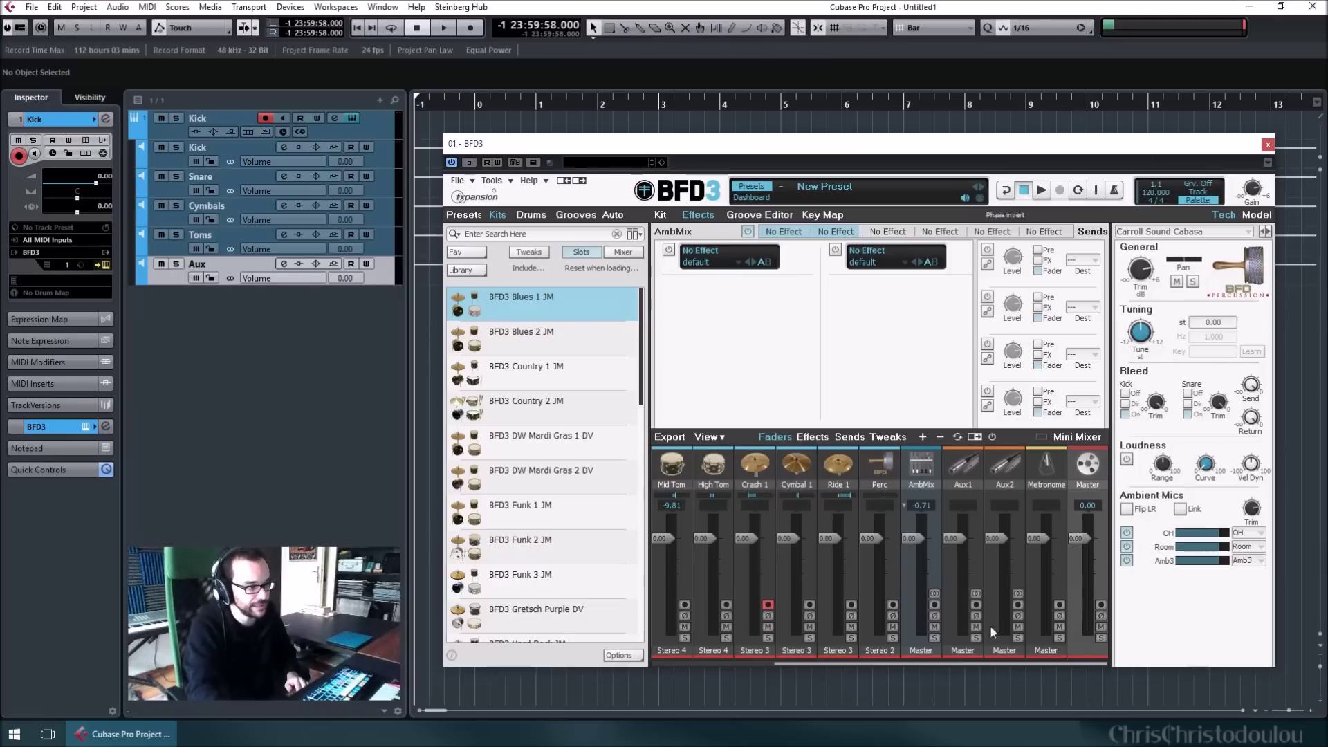
Route BFD3's AmbMix channel to Stereo 5, then select the Kick track in Cubase
left_click(911, 649)
mouse_move(934, 606)
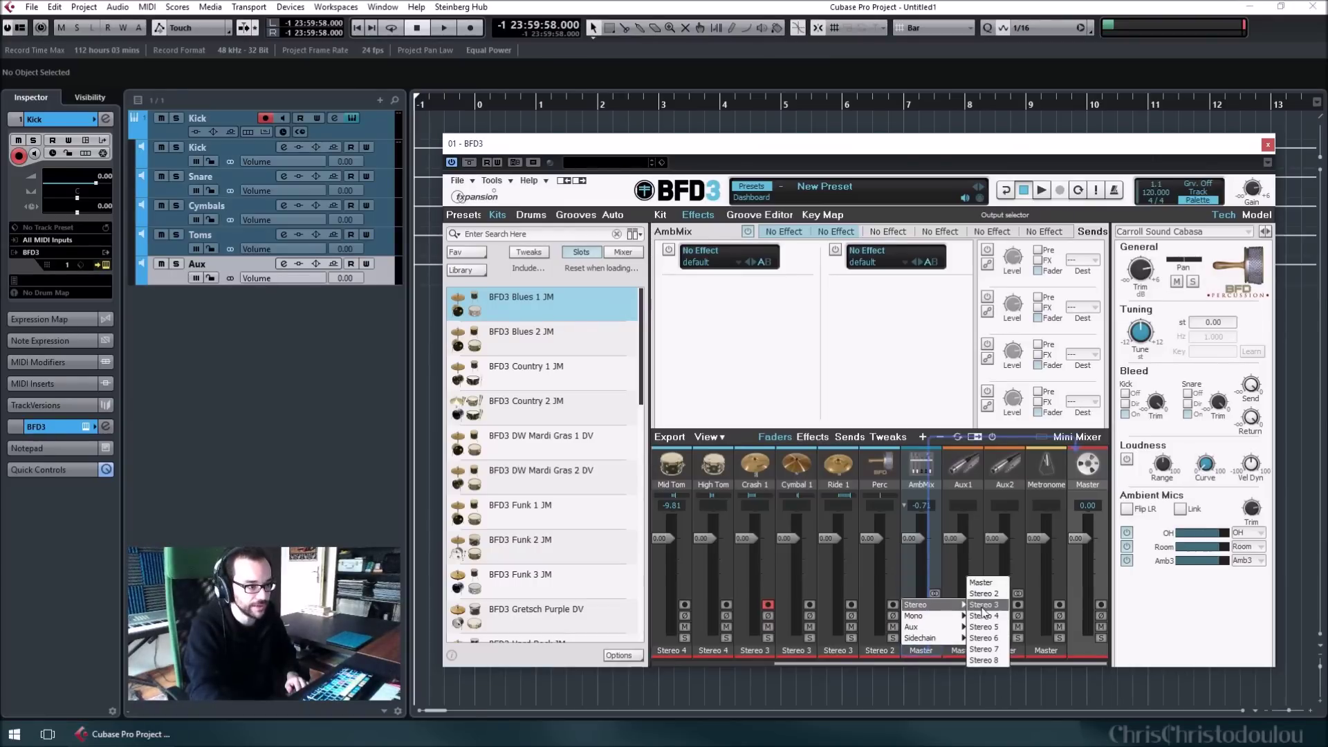
left_click(990, 624)
left_click_drag(857, 663, 732, 661)
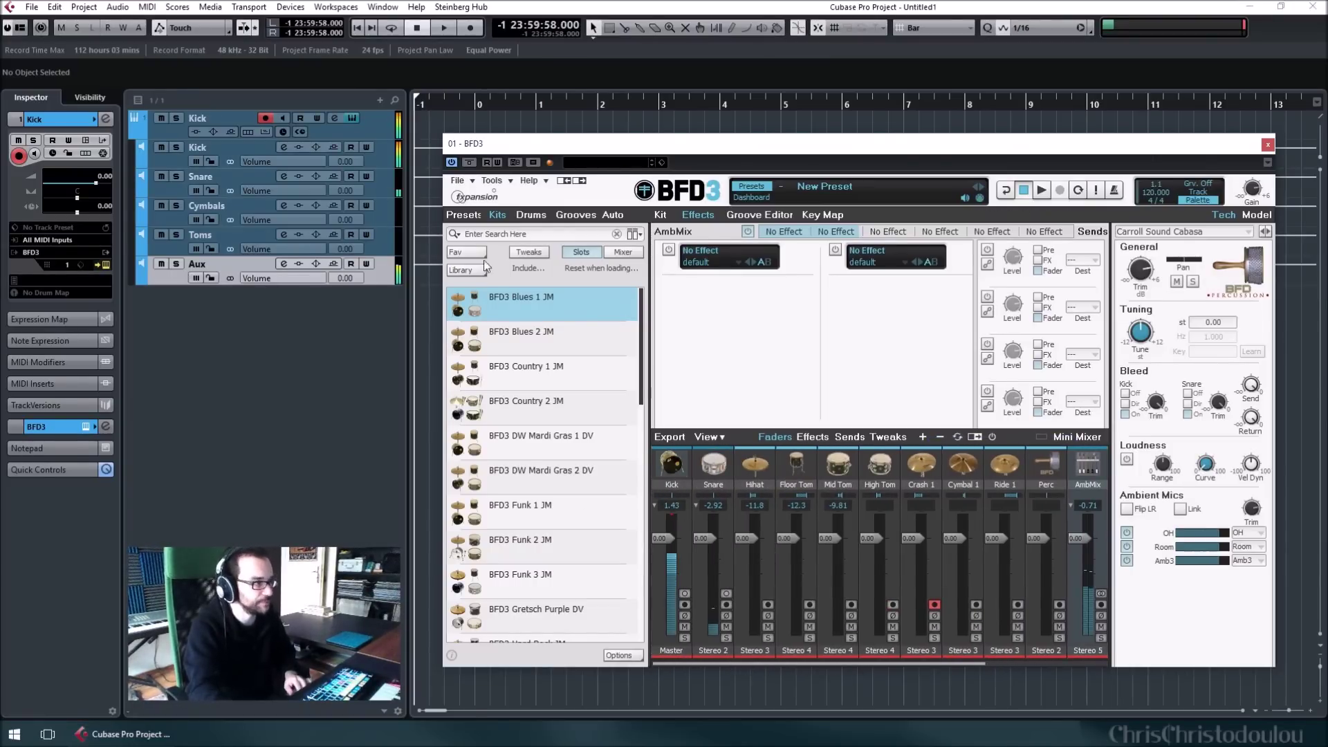
left_click(391, 157)
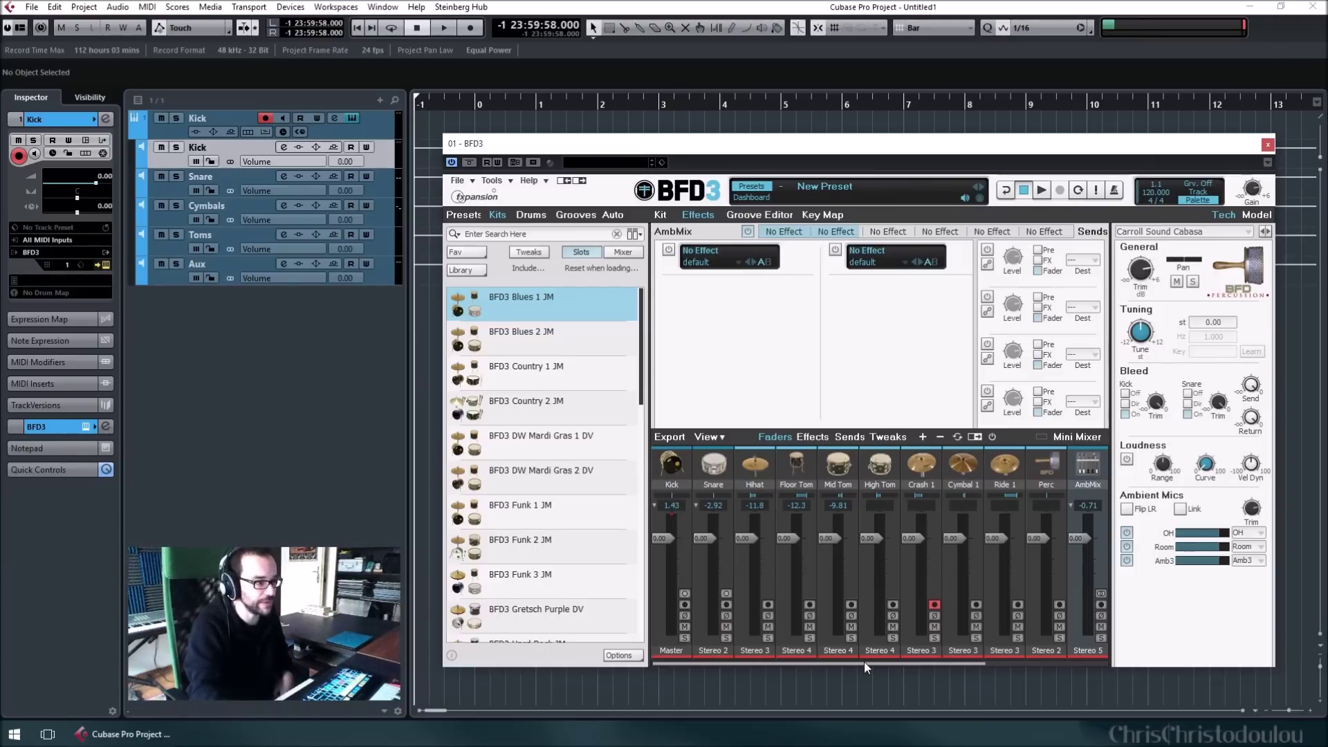
Show the BFD3 master channel's effects, then select the Snare and Cymbals tracks
left_click_drag(865, 662, 986, 662)
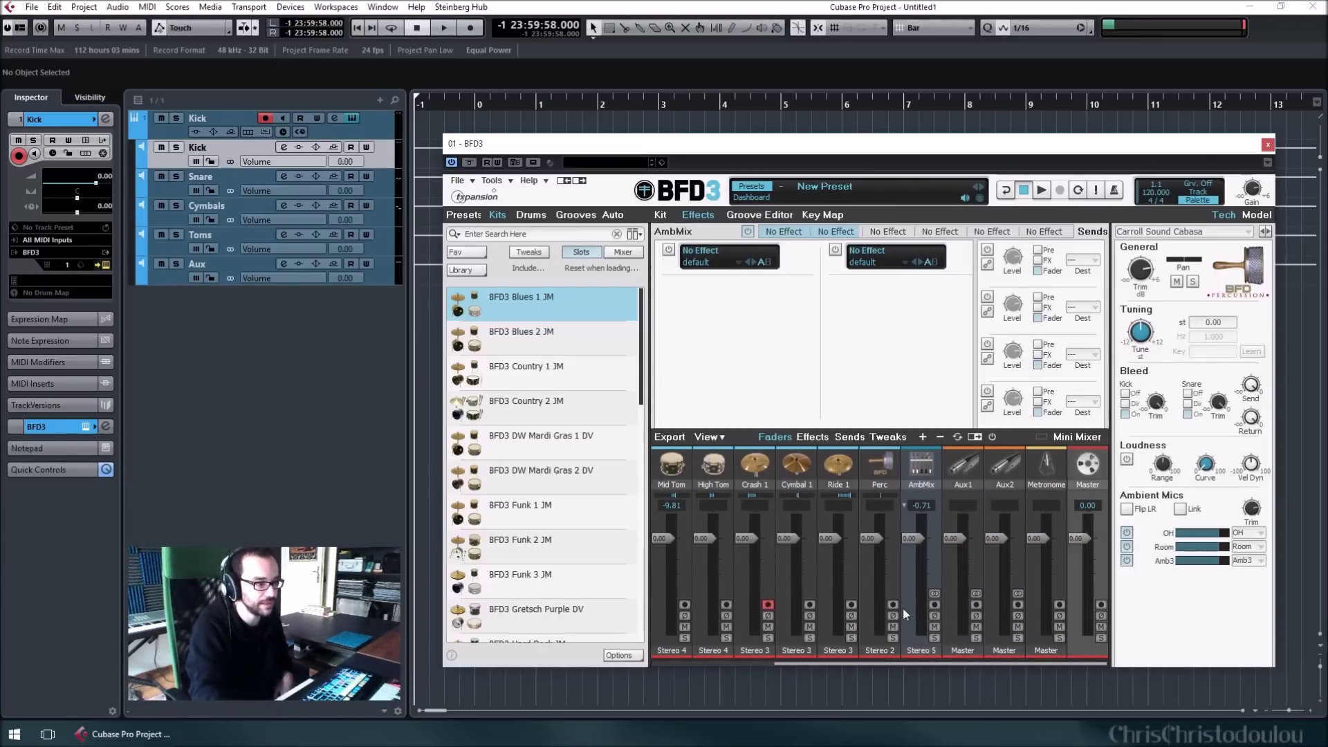
left_click(1088, 468)
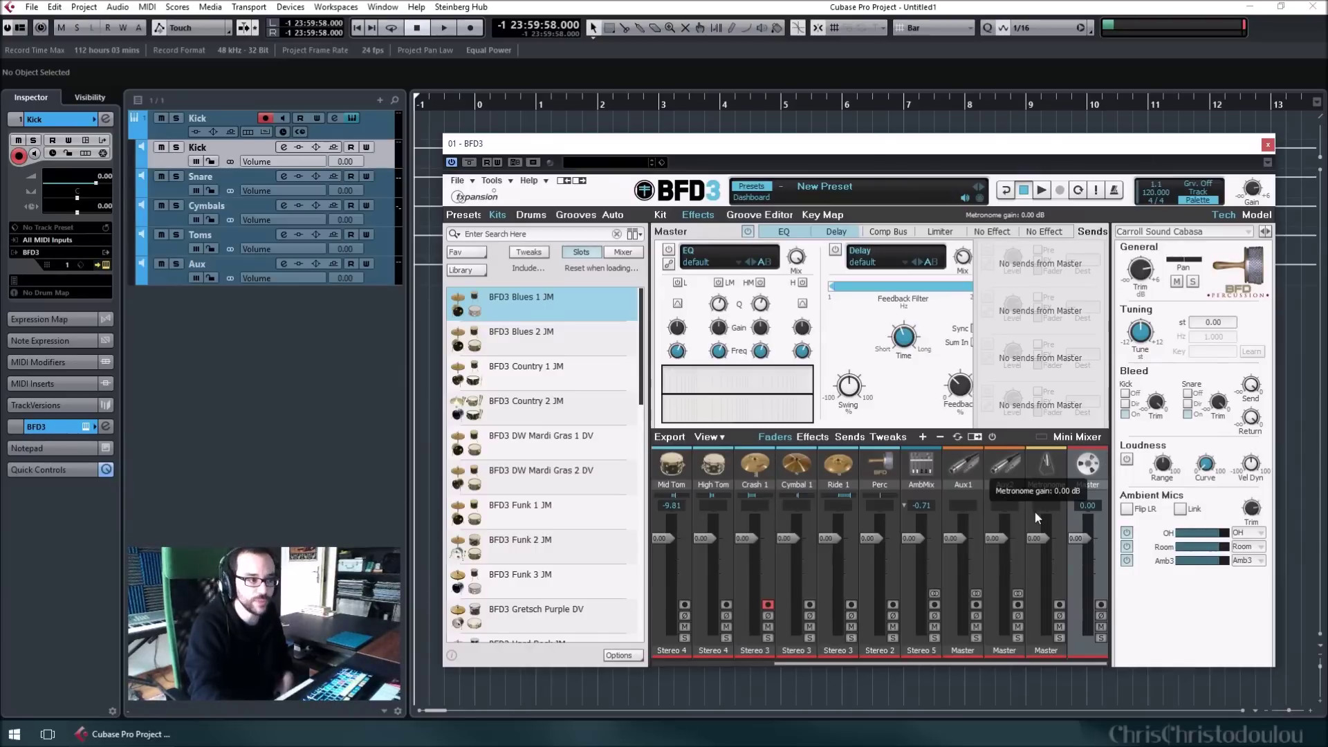
left_click(384, 181)
left_click(392, 218)
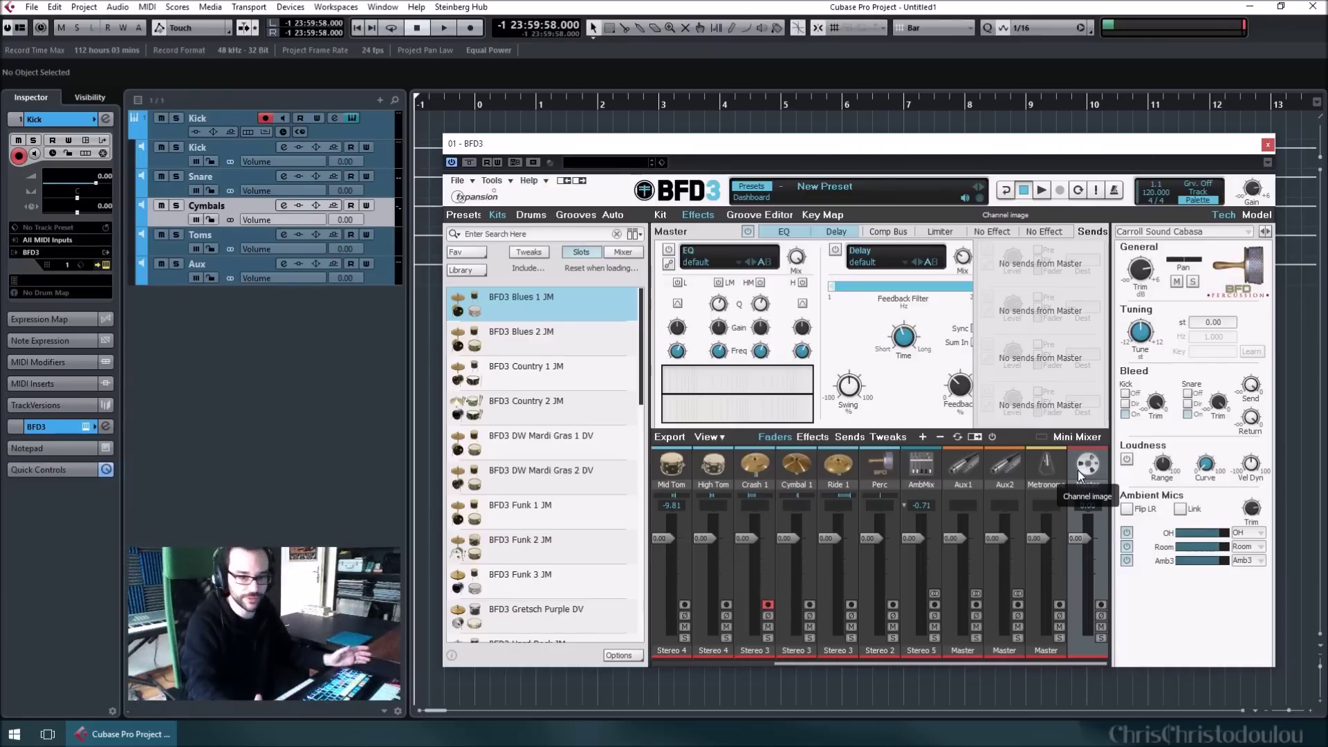
scroll(744, 545, "left", 4)
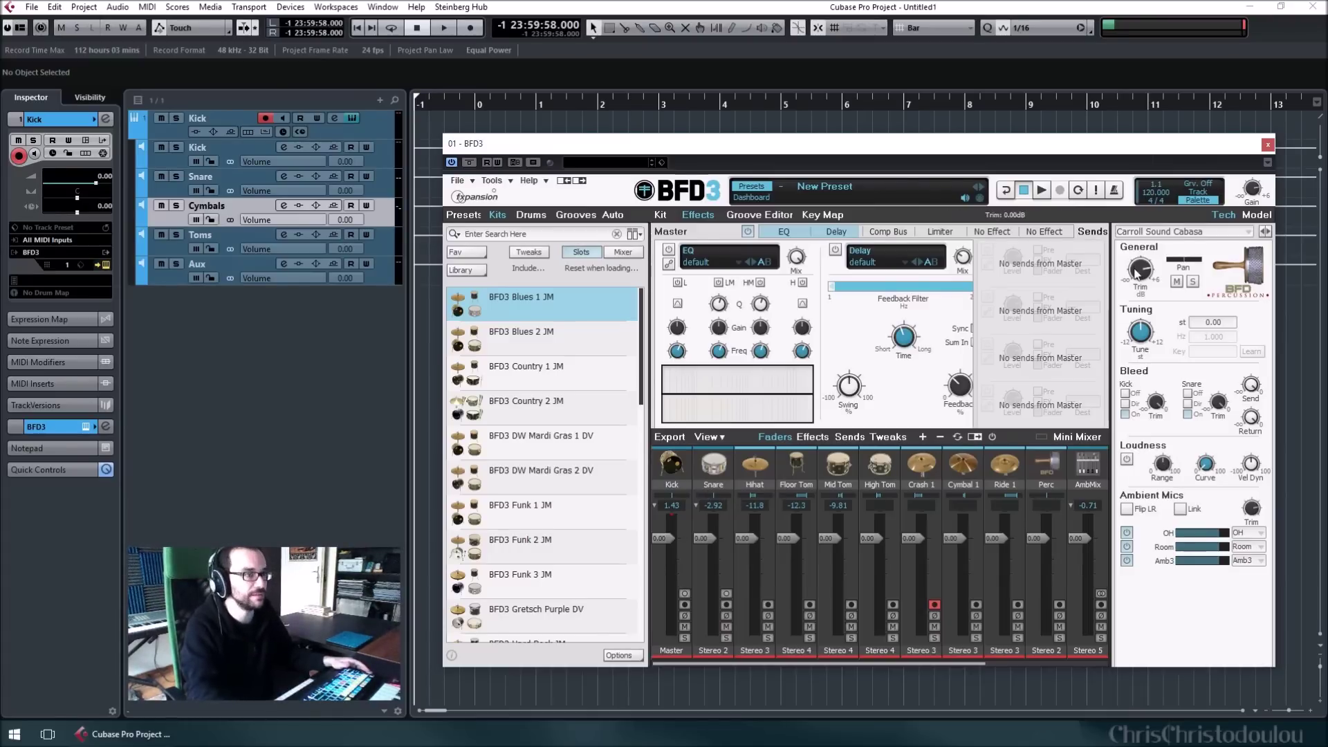
left_click_drag(1124, 147, 1136, 144)
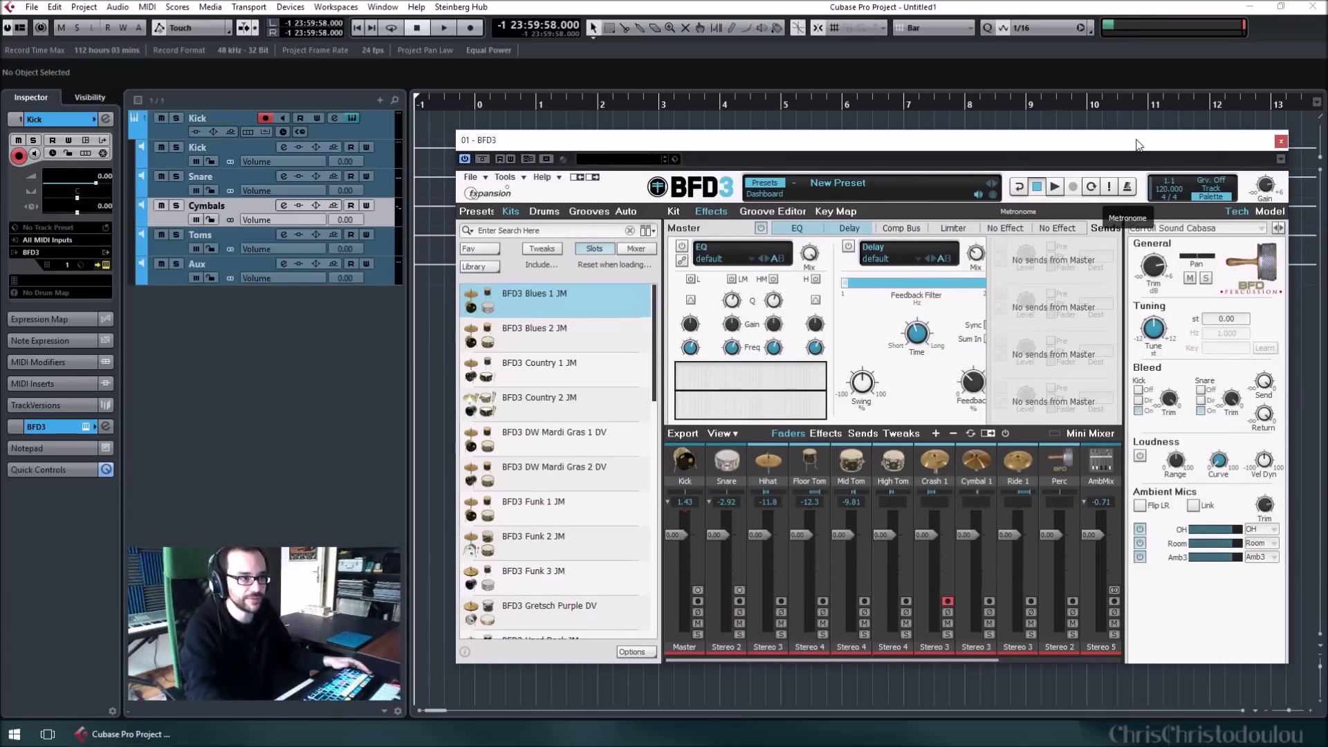